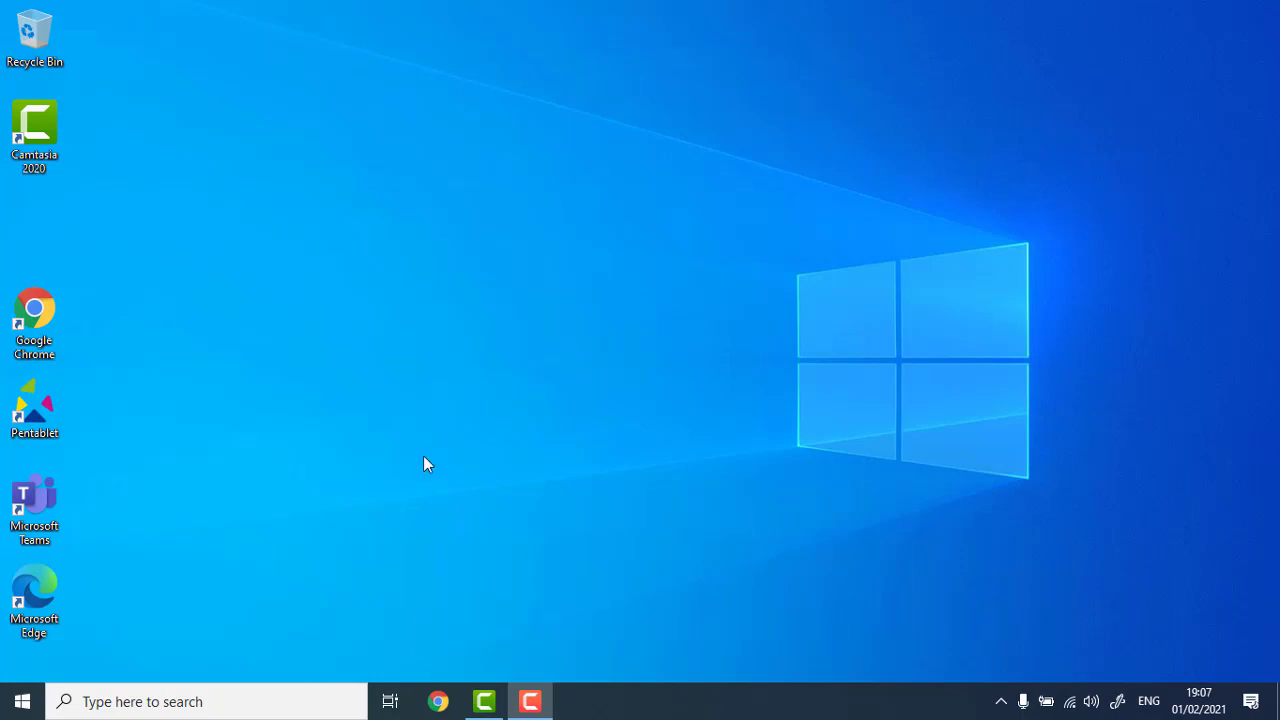
- Open This PC in File Explorer and maximize the window to view the existing drives
key(super+e)
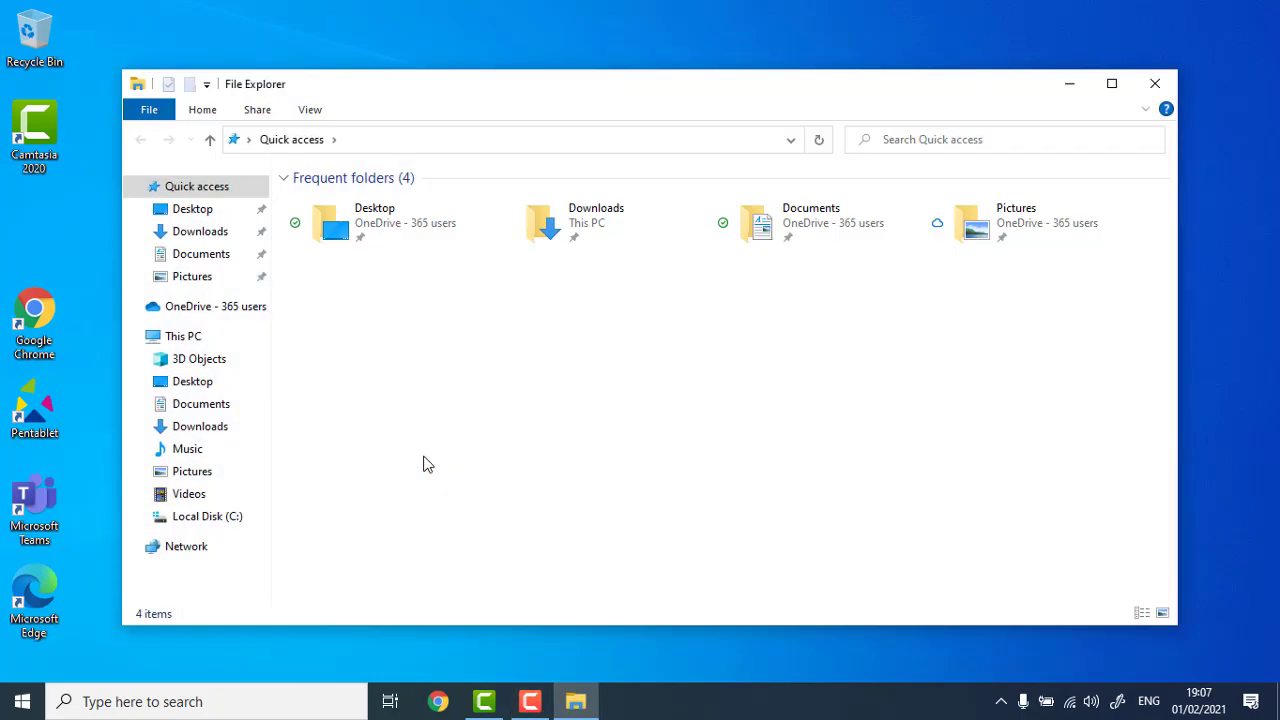
click(212, 337)
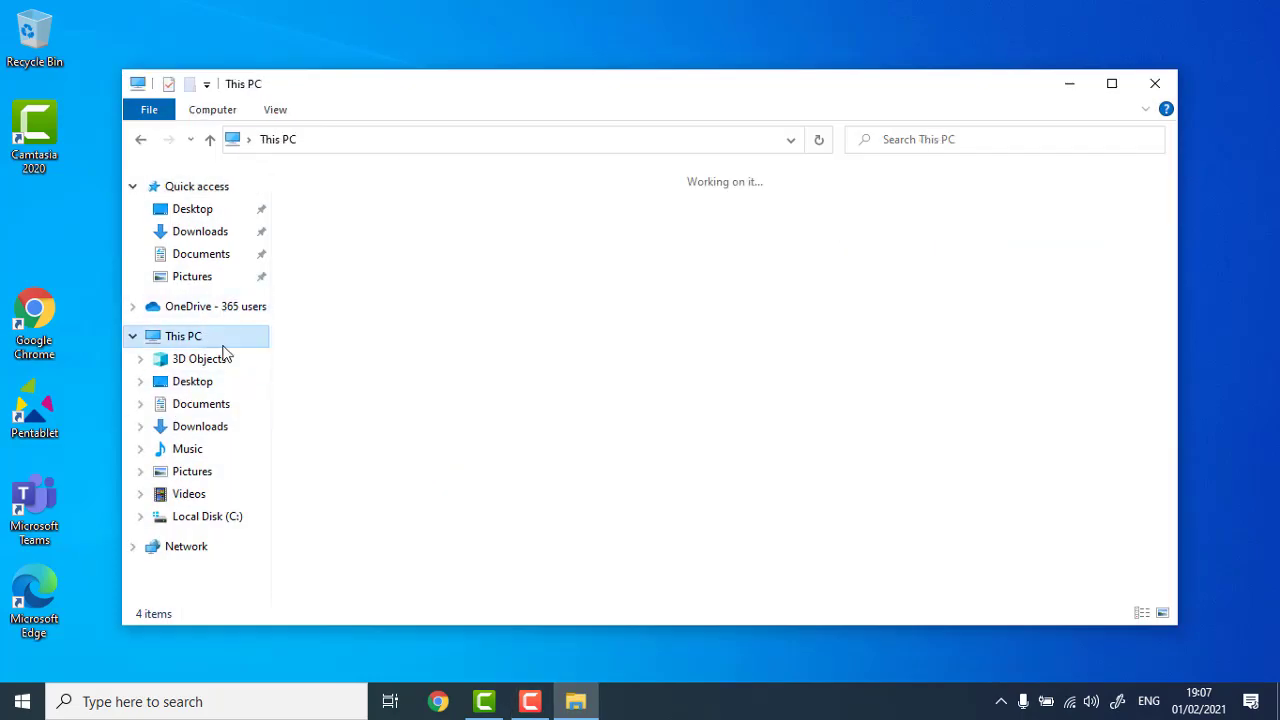
click(1111, 83)
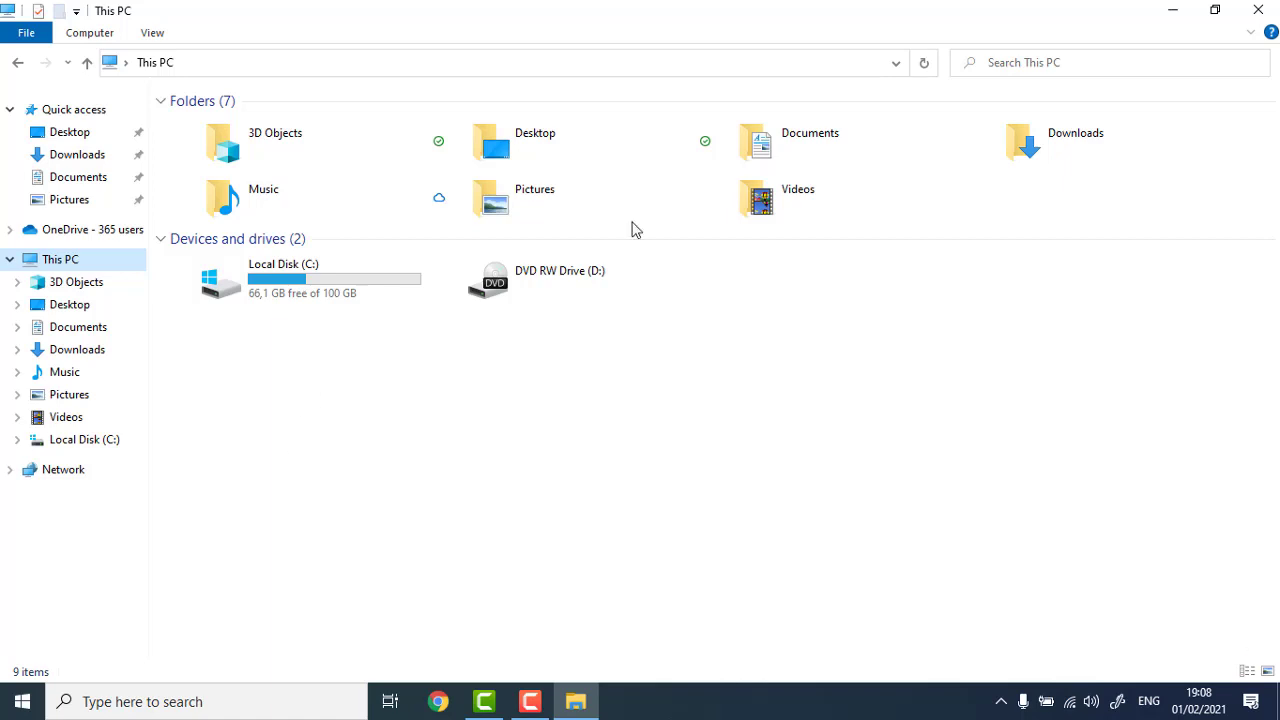
click(921, 318)
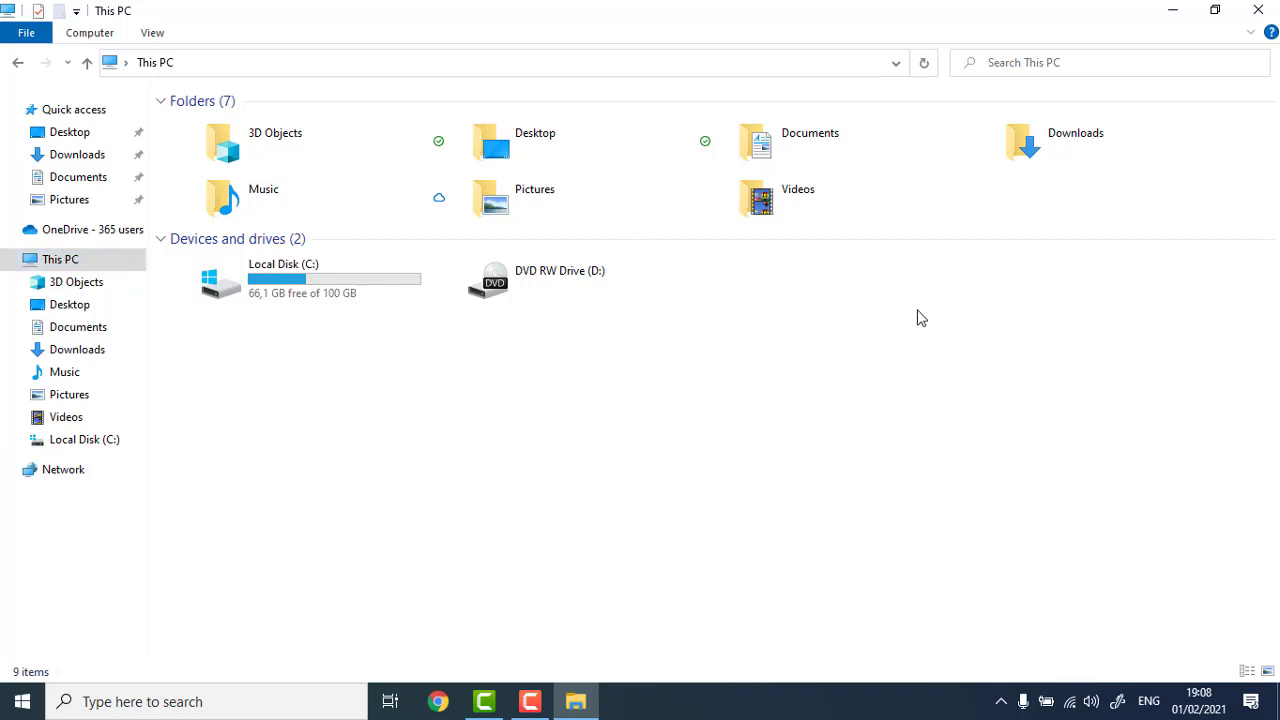
- Open Computer Management for This PC and show Disk Management in a maximized window
right_click(62, 264)
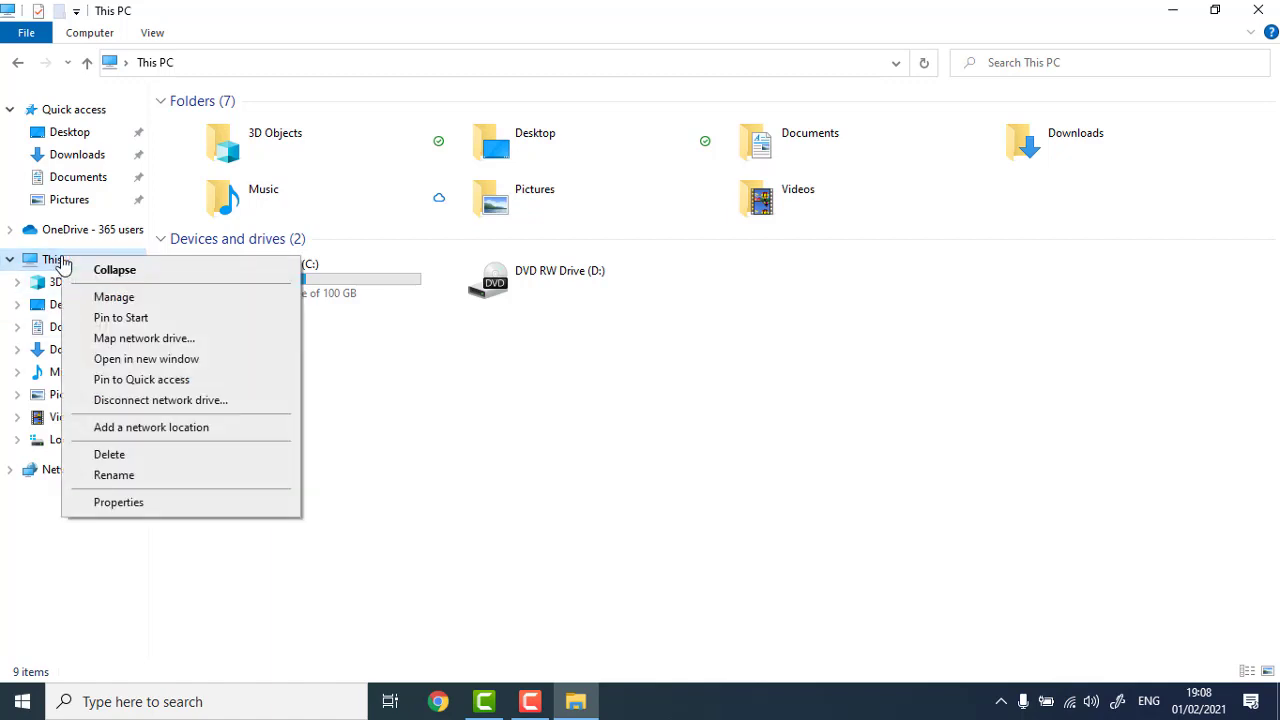
click(147, 299)
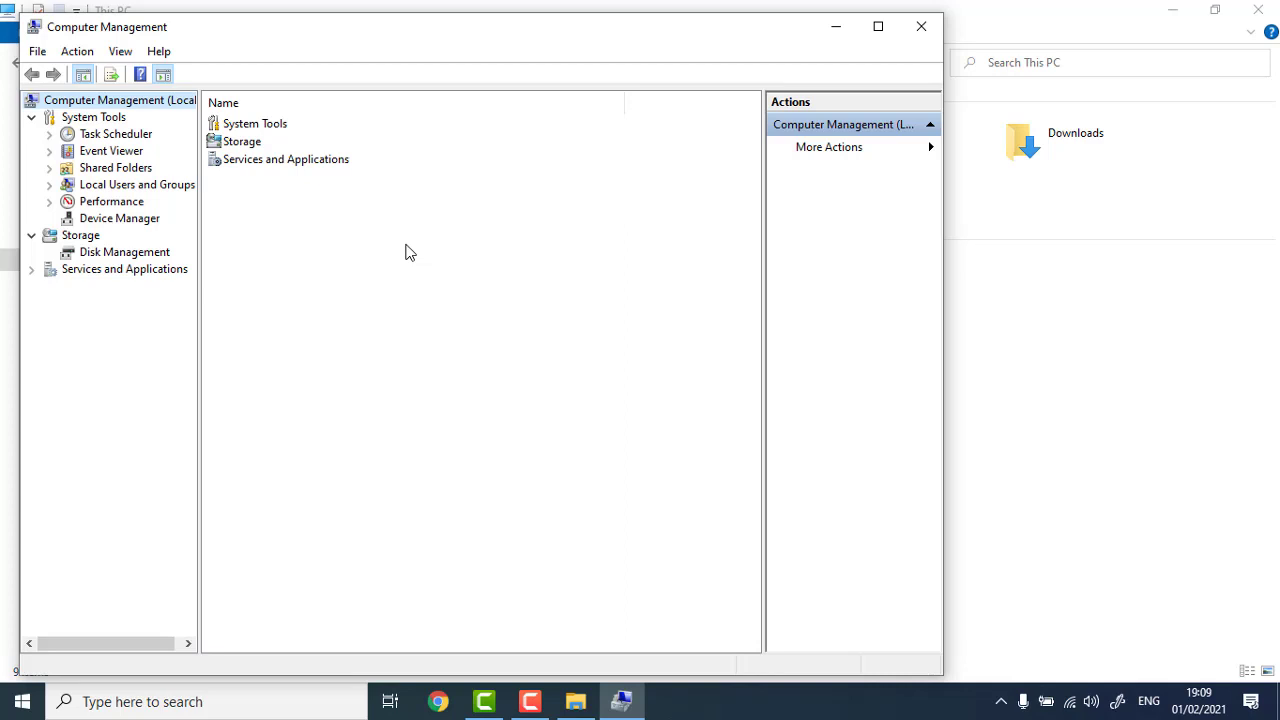
click(150, 253)
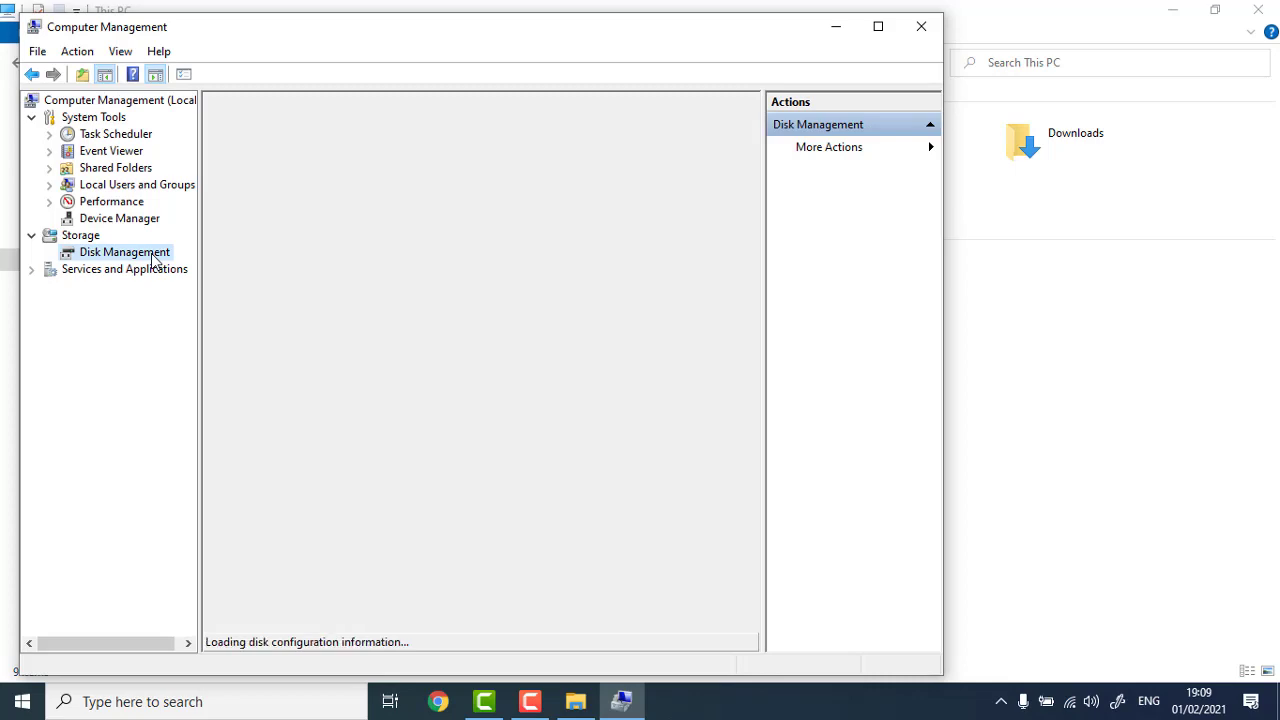
click(879, 27)
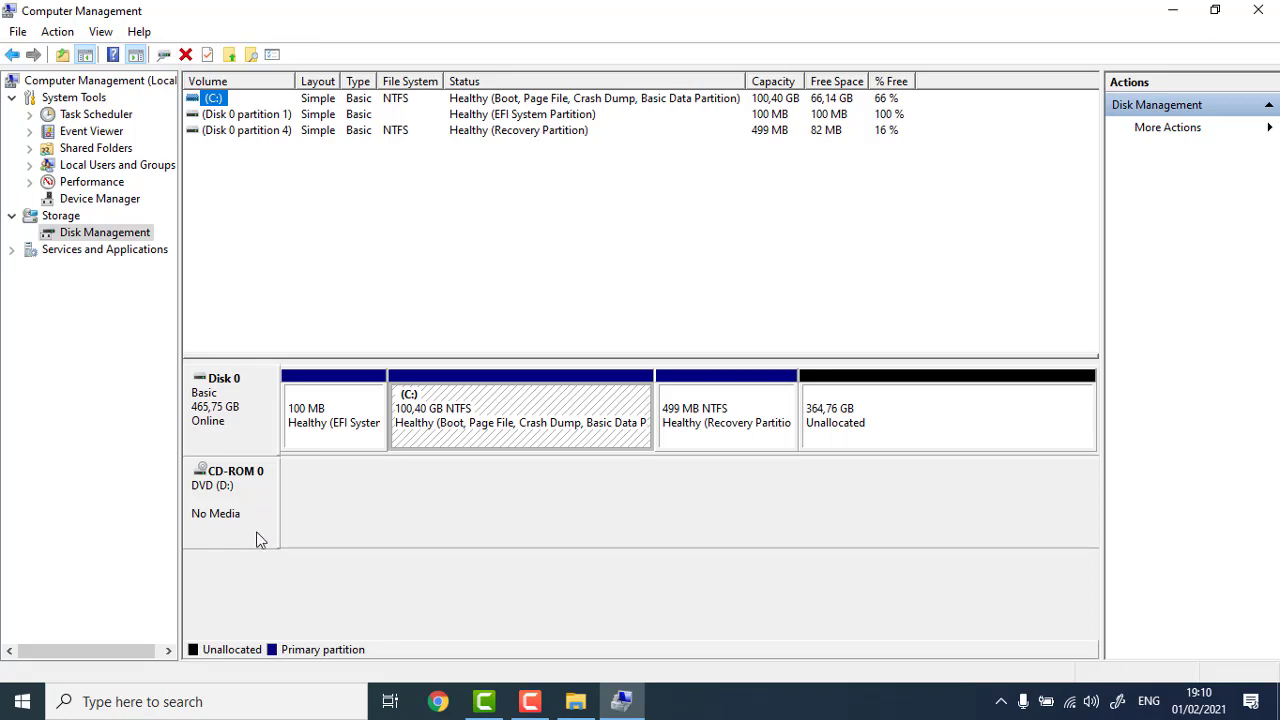
- Remove the drive letter D: from CD-ROM 0 and accept the removal
right_click(219, 490)
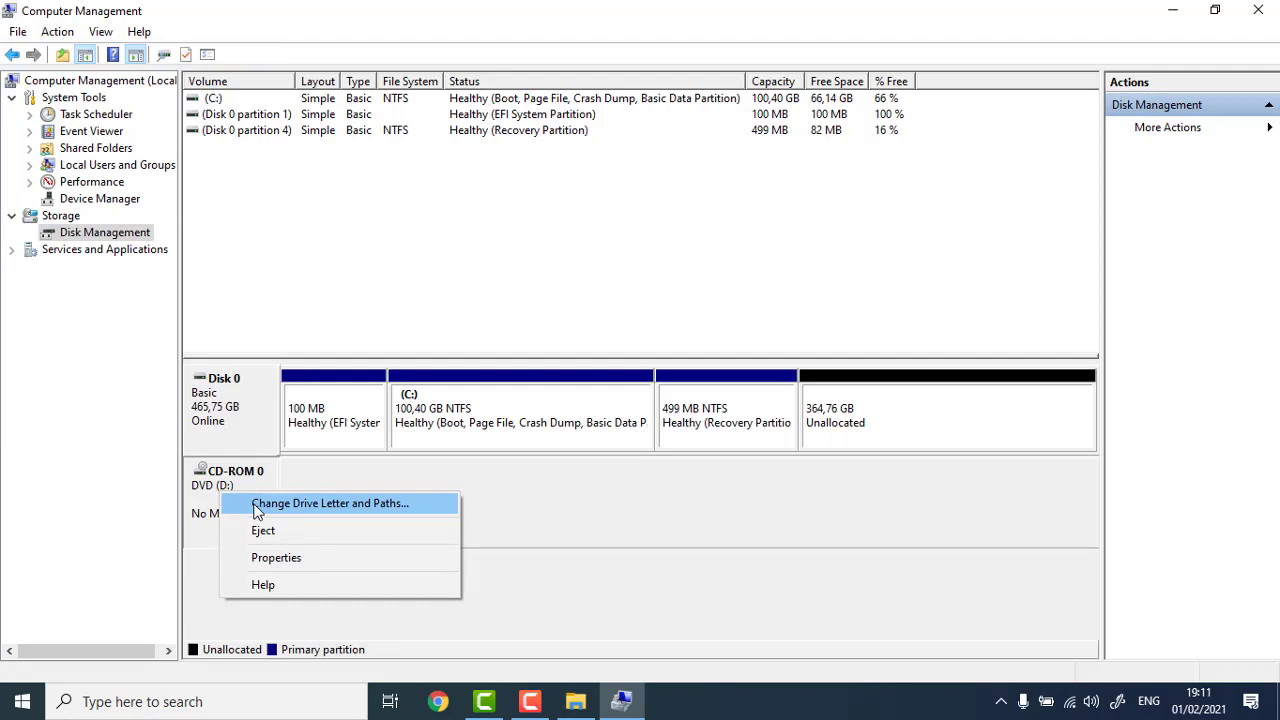
click(257, 505)
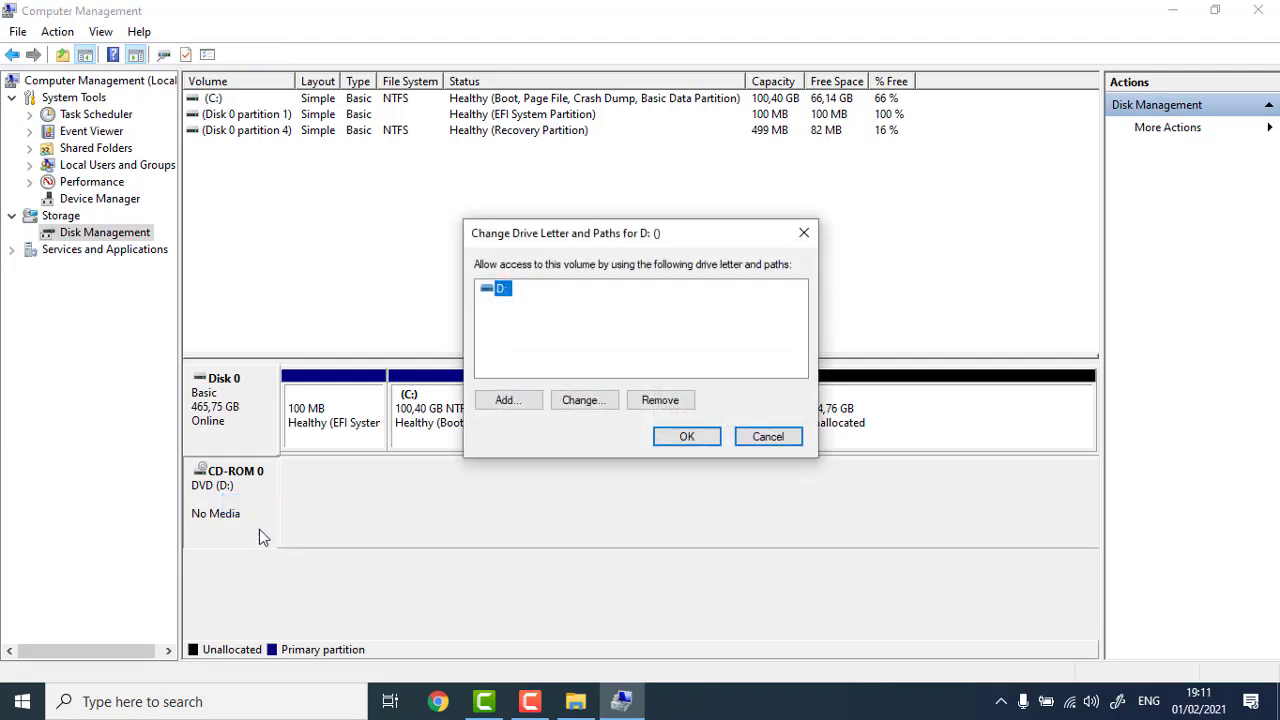
click(655, 401)
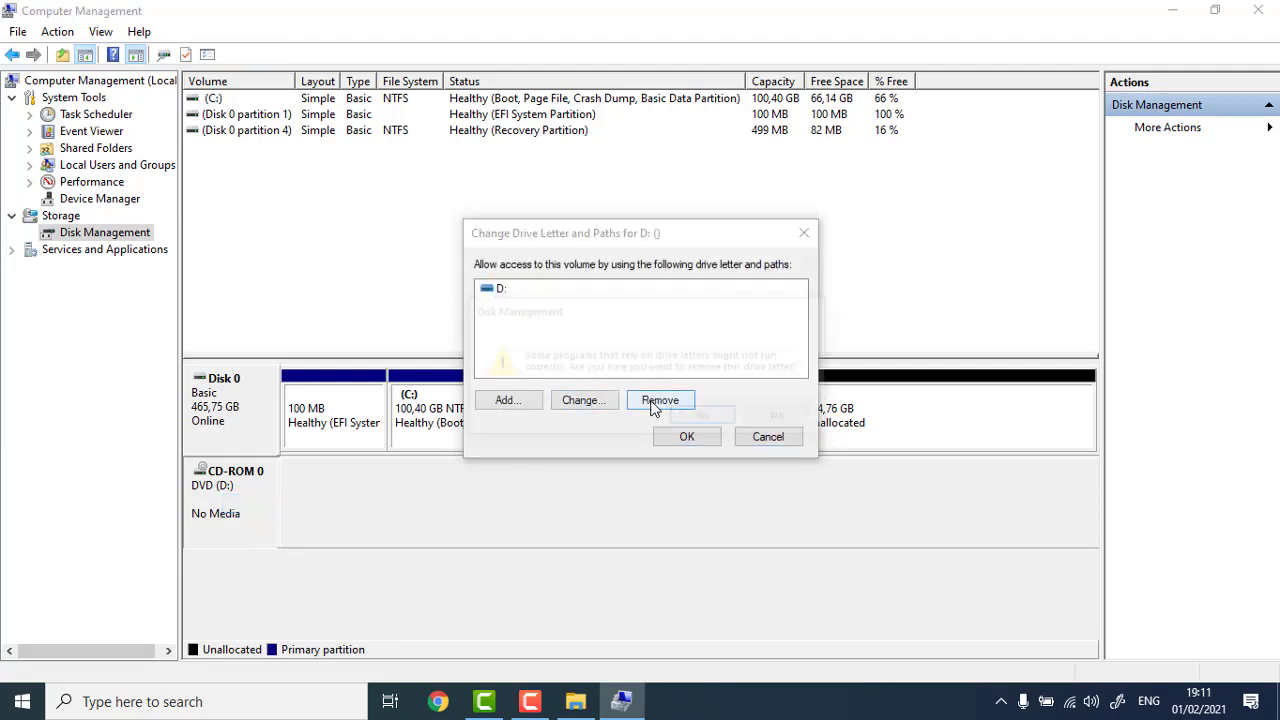
click(687, 422)
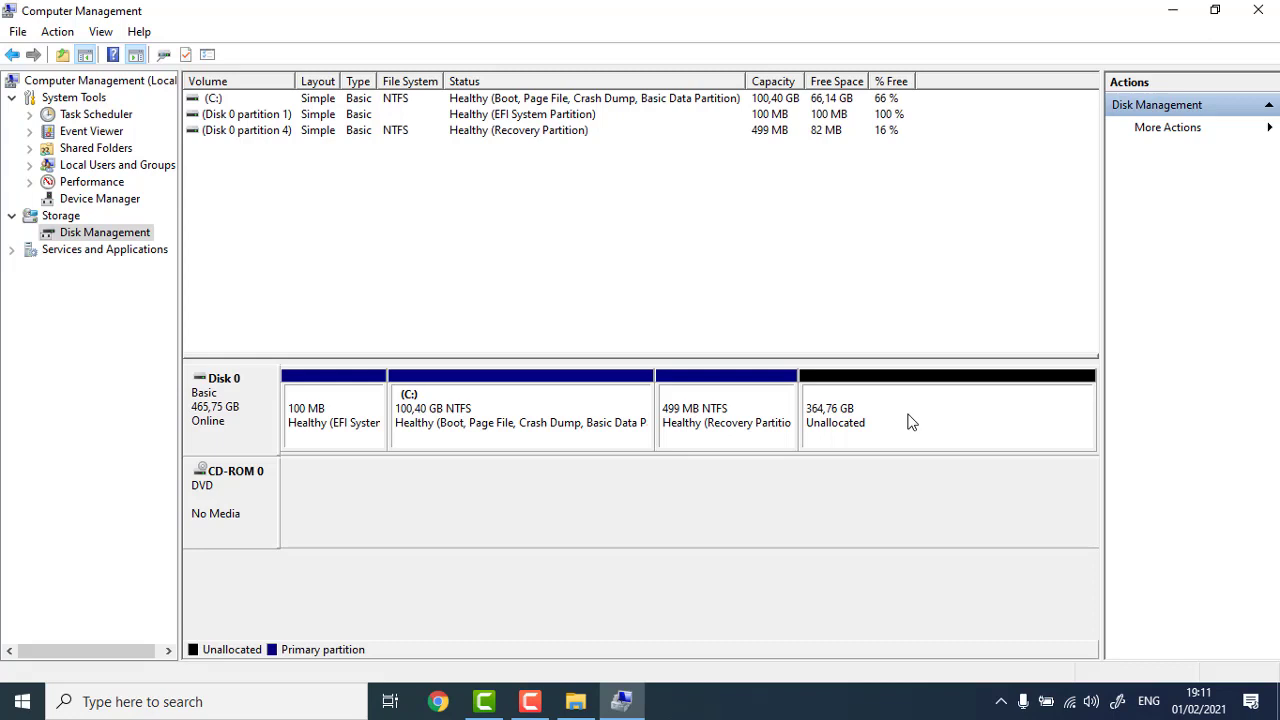
- Start a new simple volume in Disk 0's unallocated space and set its size to 102400 MB
right_click(865, 417)
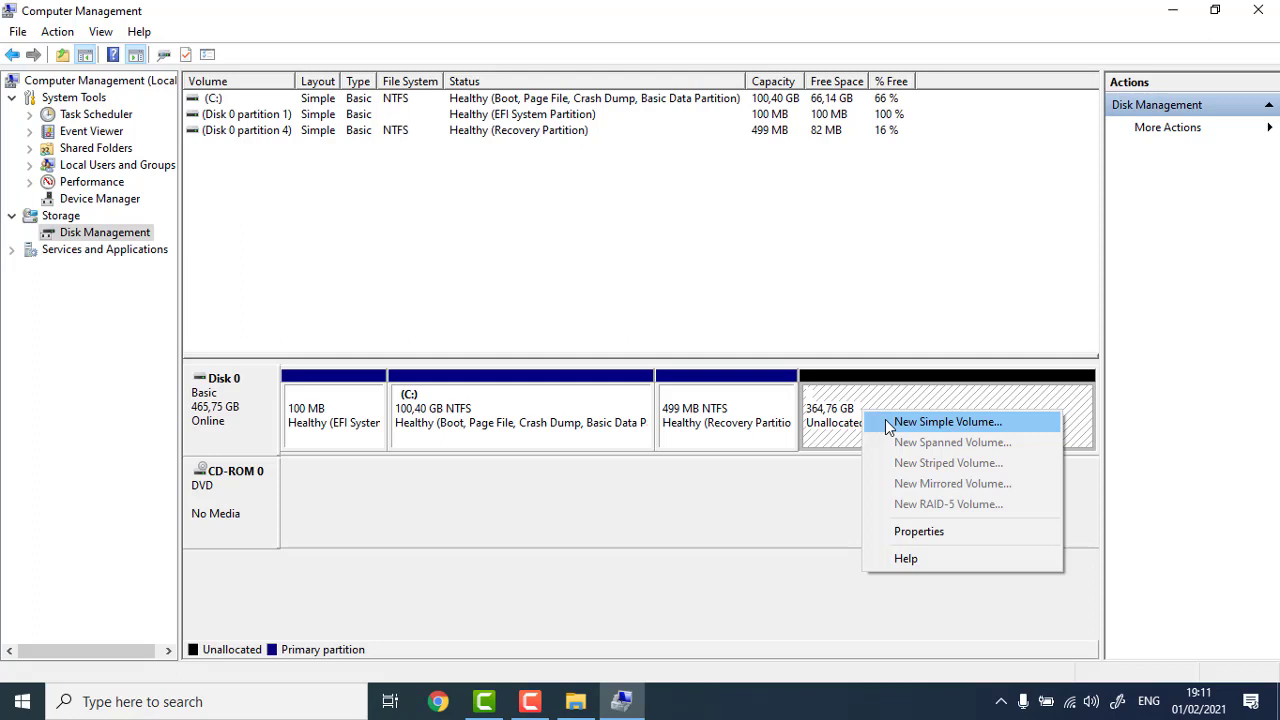
click(886, 422)
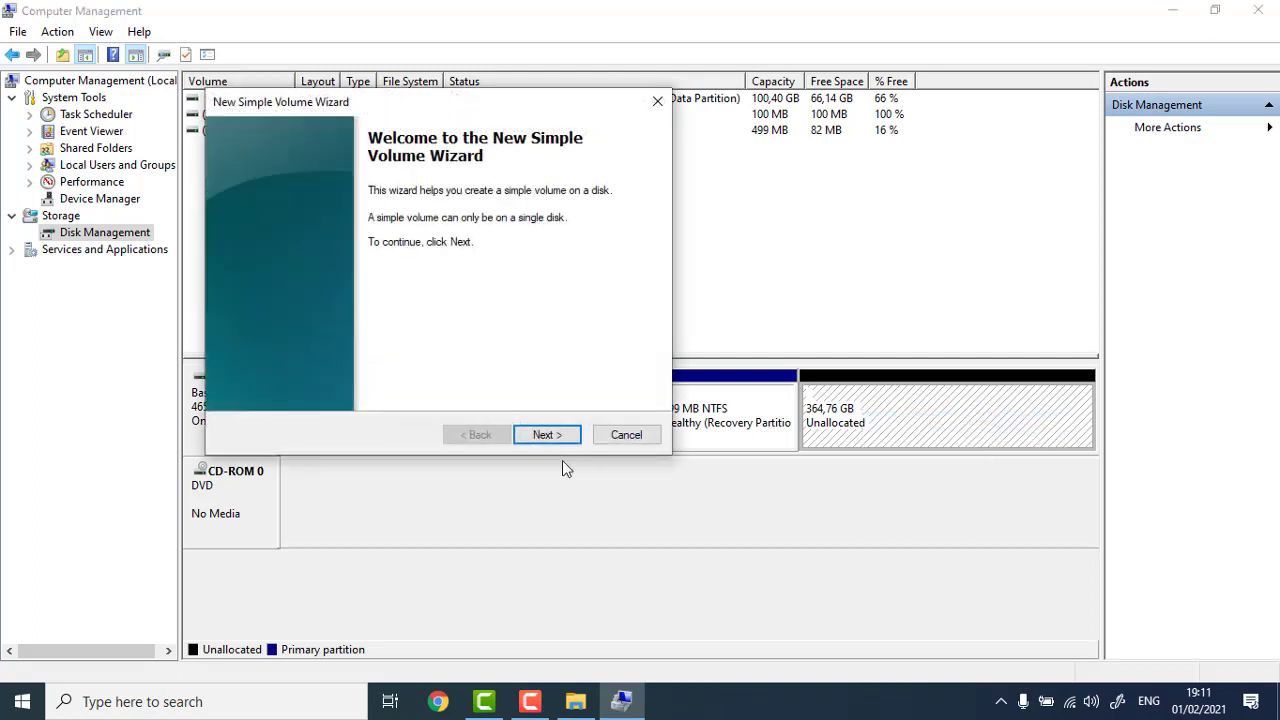
click(558, 440)
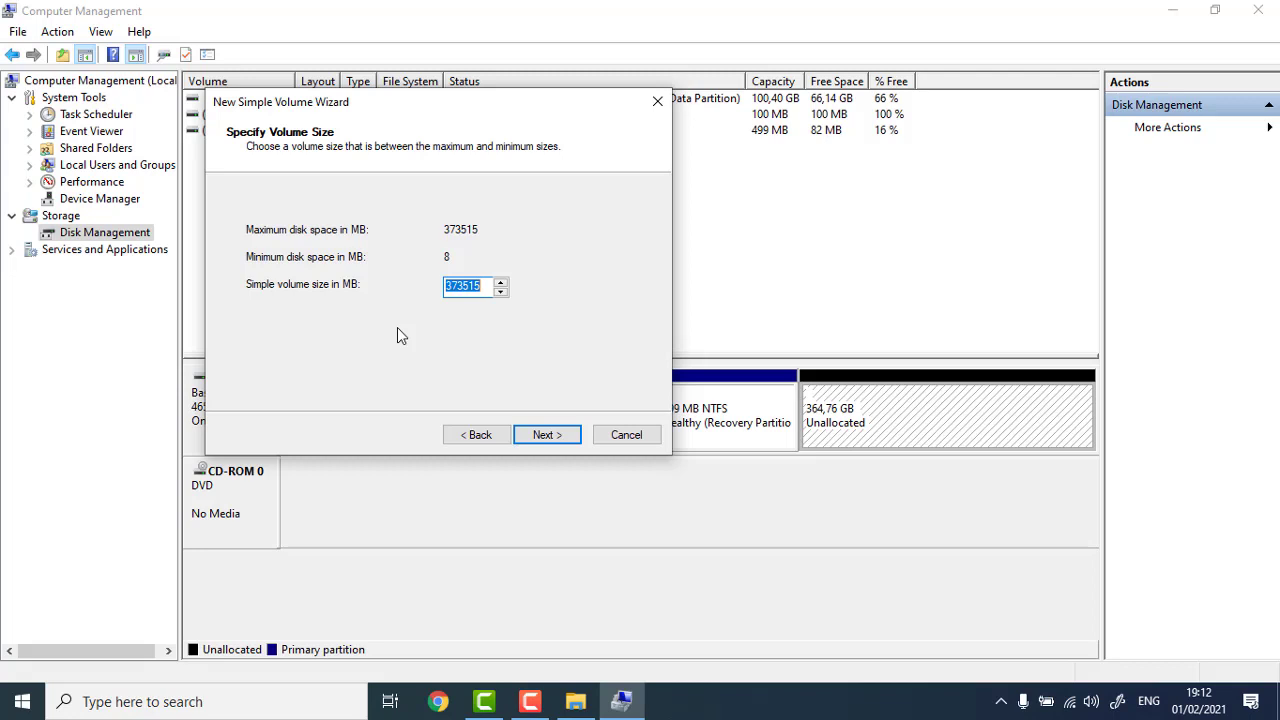
text(102400)
click(531, 442)
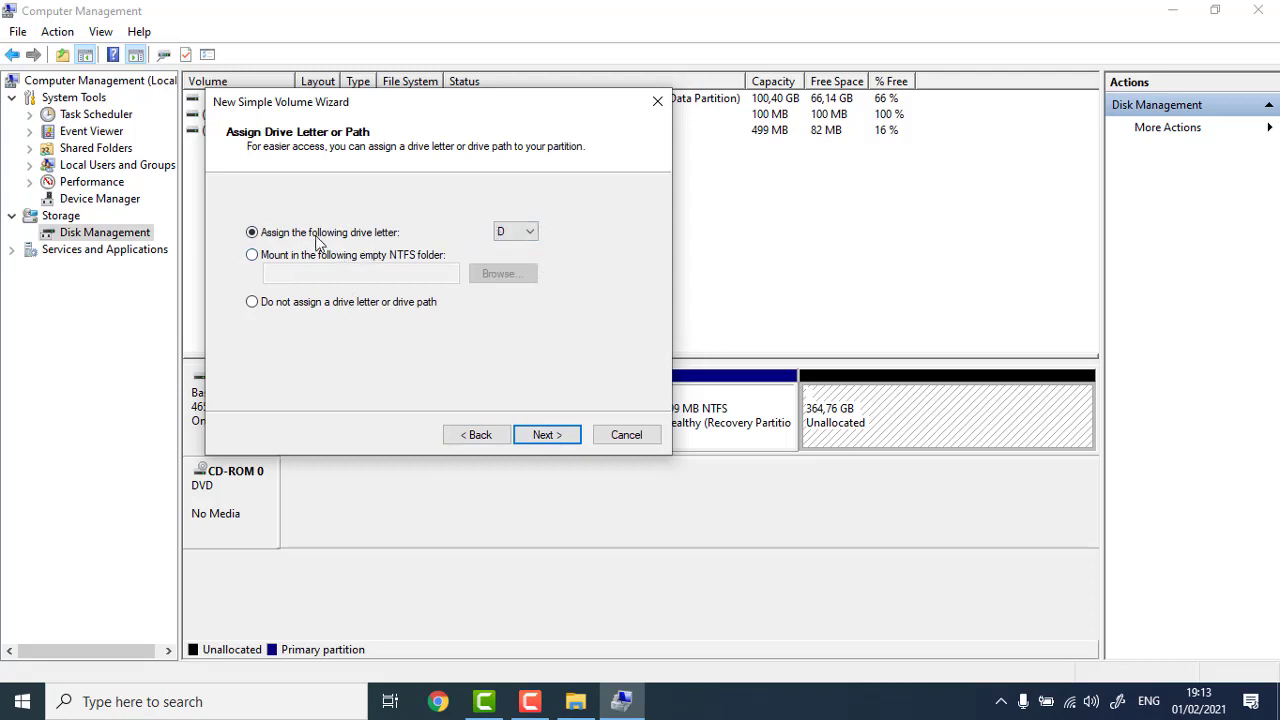
- Assign drive letter D to the new volume and proceed to the format settings
click(530, 232)
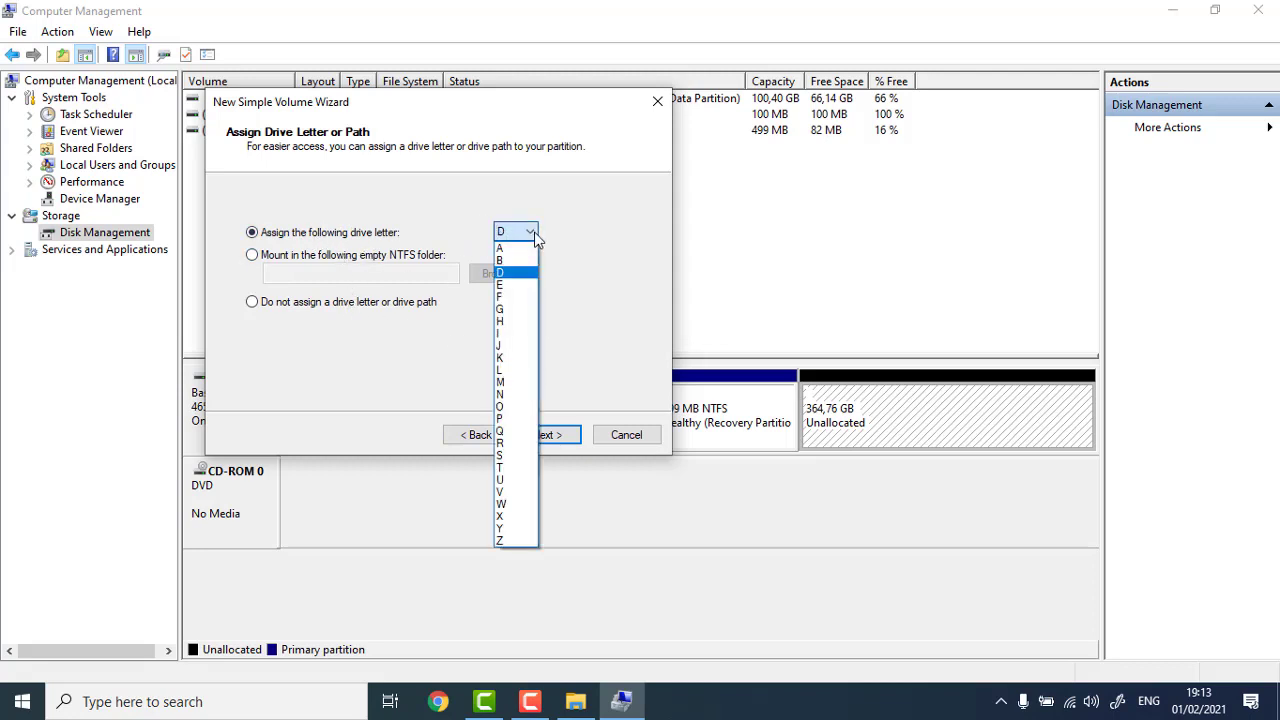
click(532, 233)
click(533, 233)
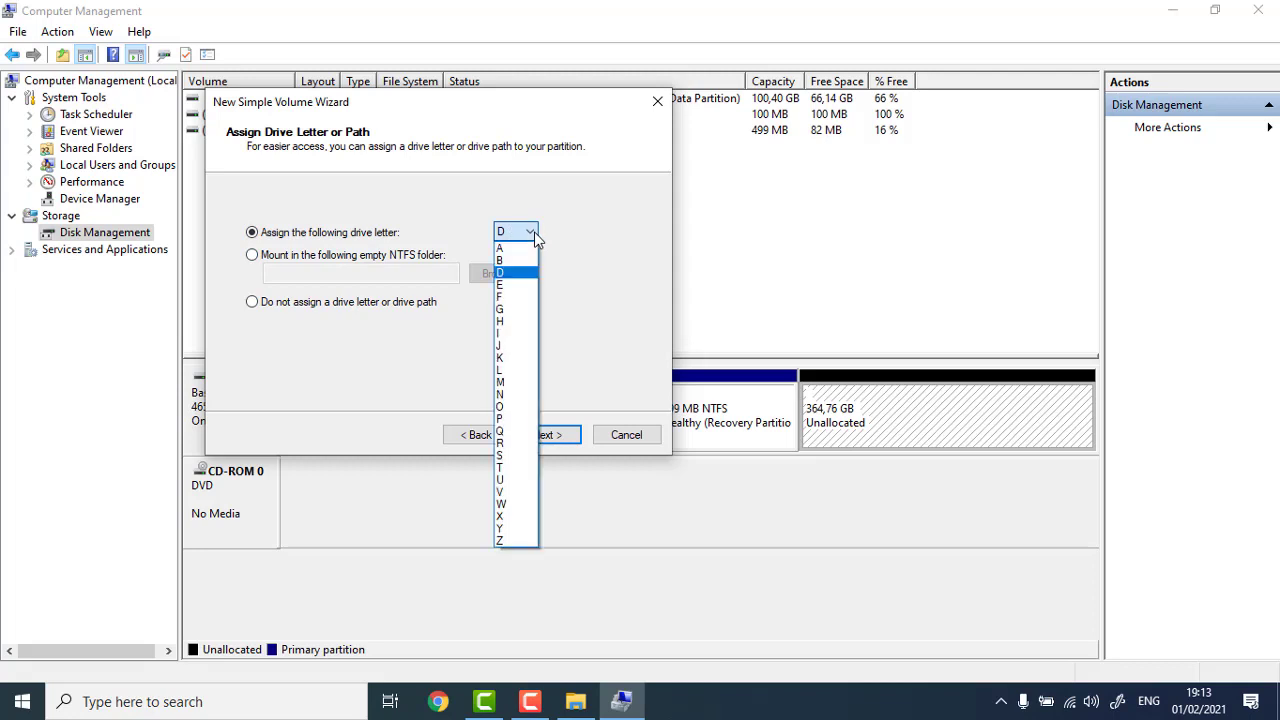
click(578, 258)
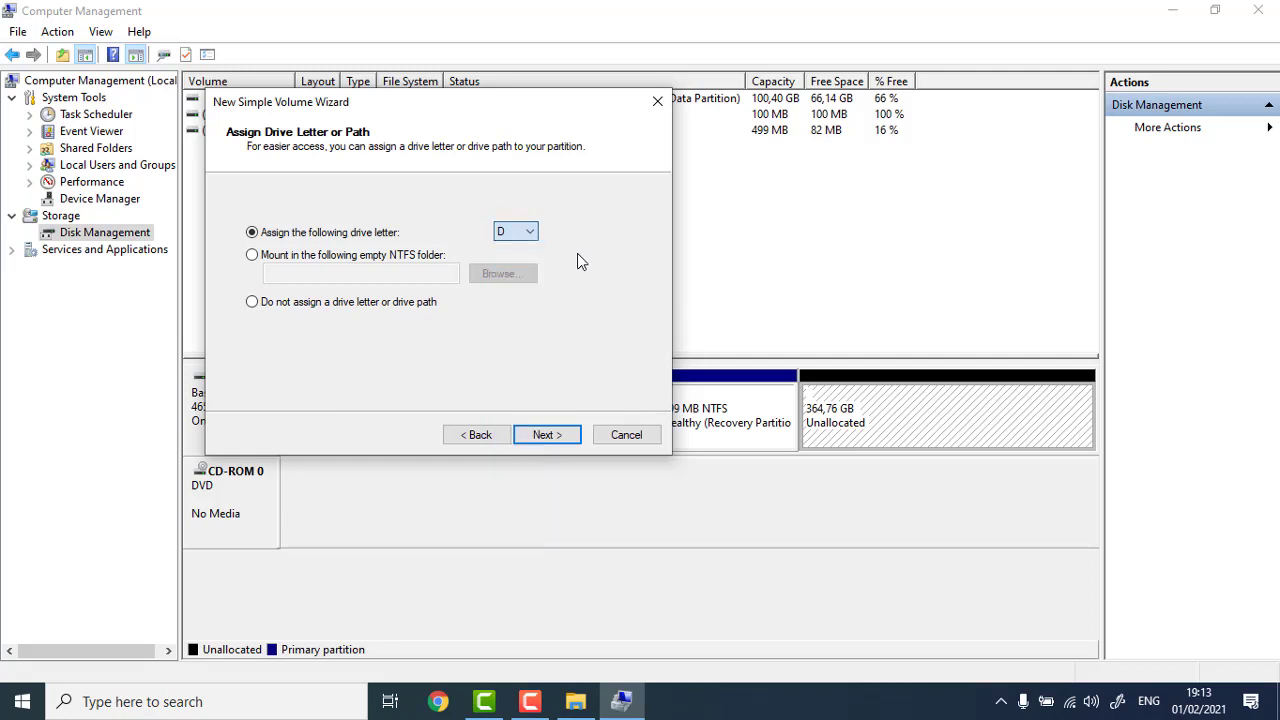
click(556, 436)
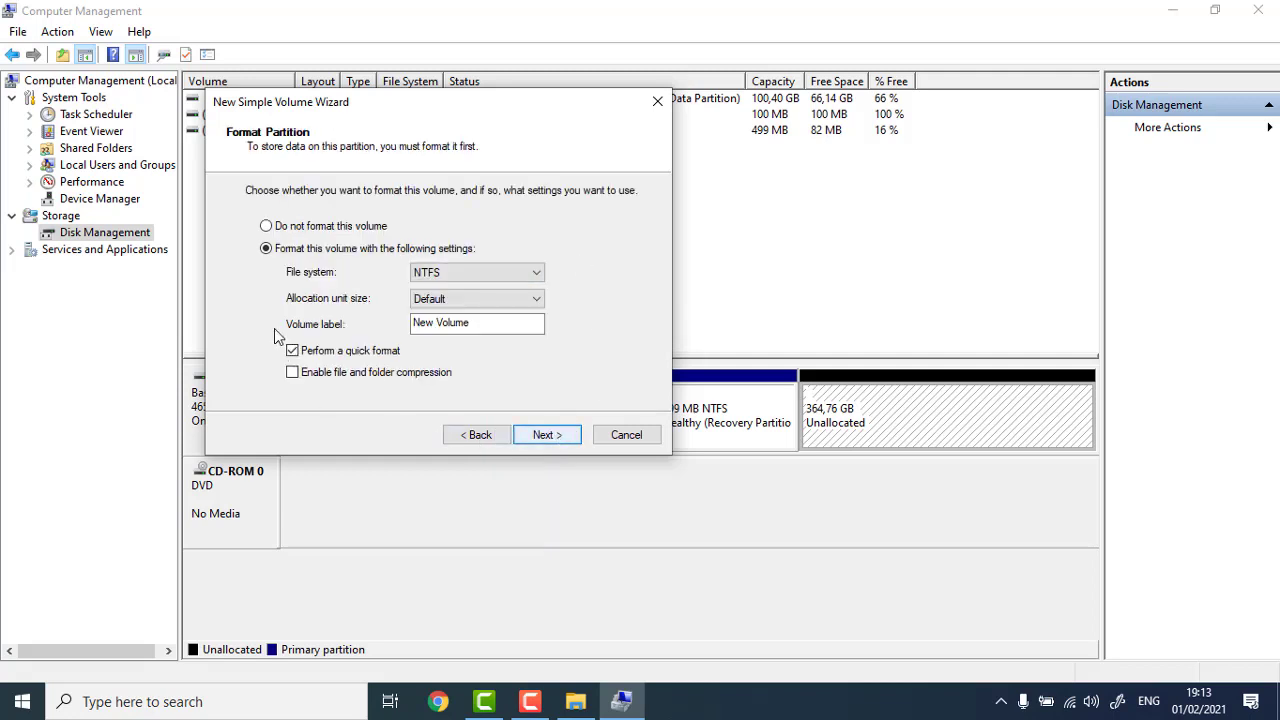
- Label the volume PROJECT, keep NTFS with quick format, and finish creating it
drag(486, 326, 309, 304)
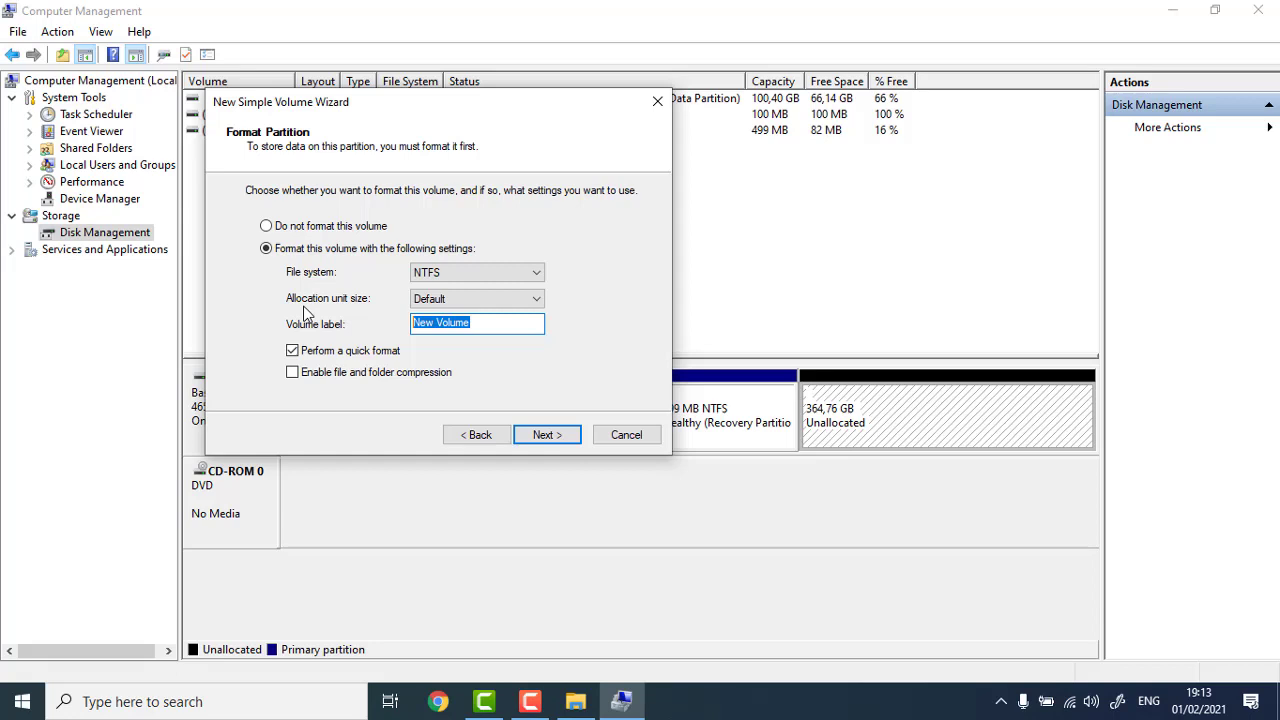
text(PROJECT)
click(547, 435)
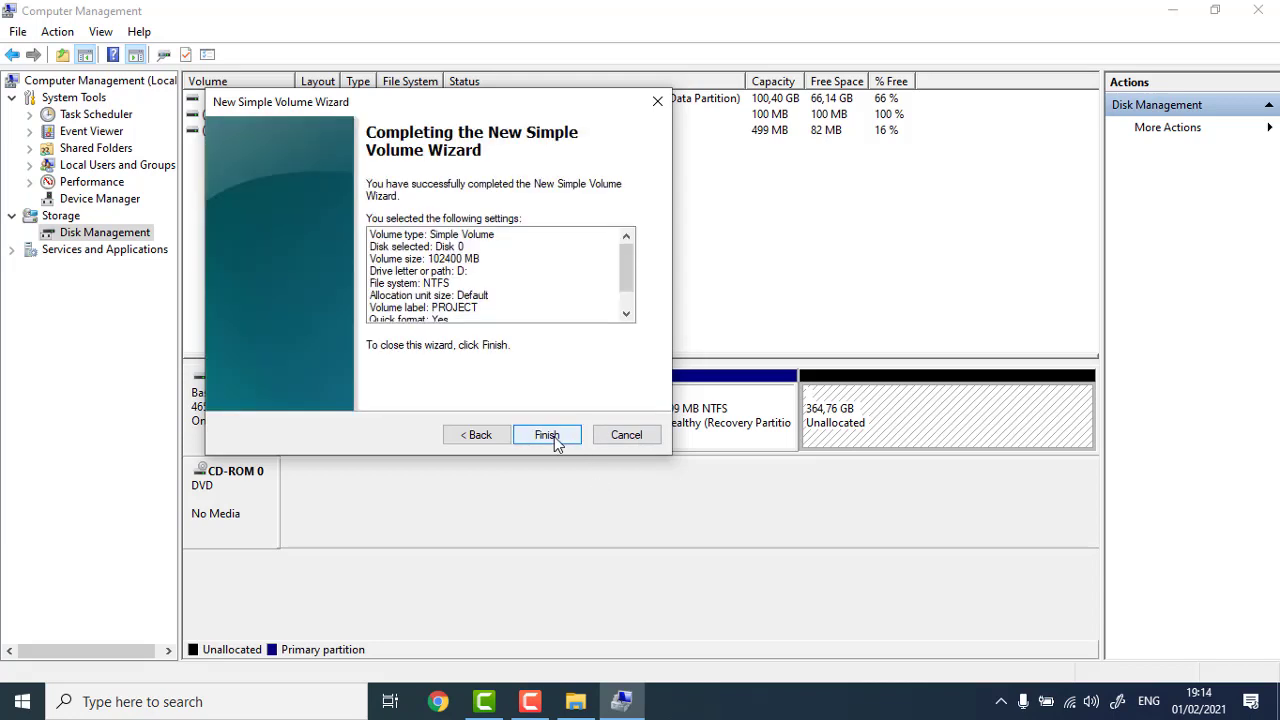
click(547, 435)
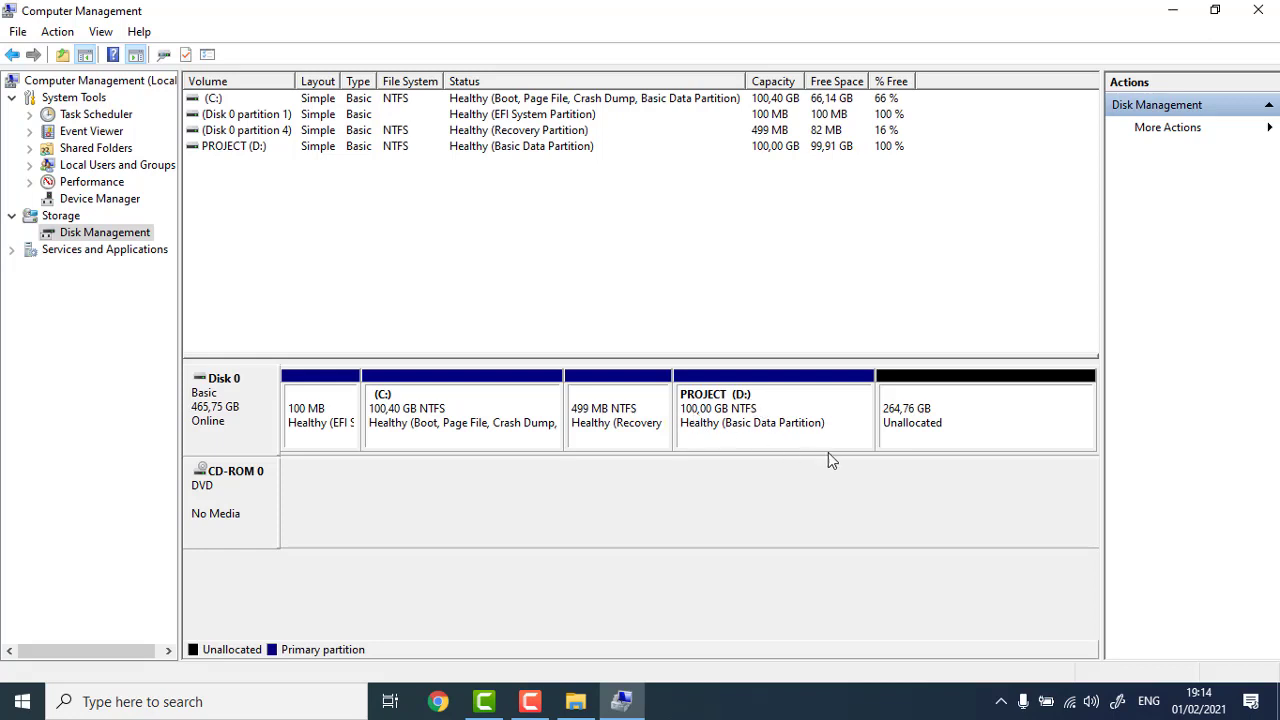
- Start another simple volume in the remaining unallocated space, using the full 271115 MB and drive letter E
right_click(953, 427)
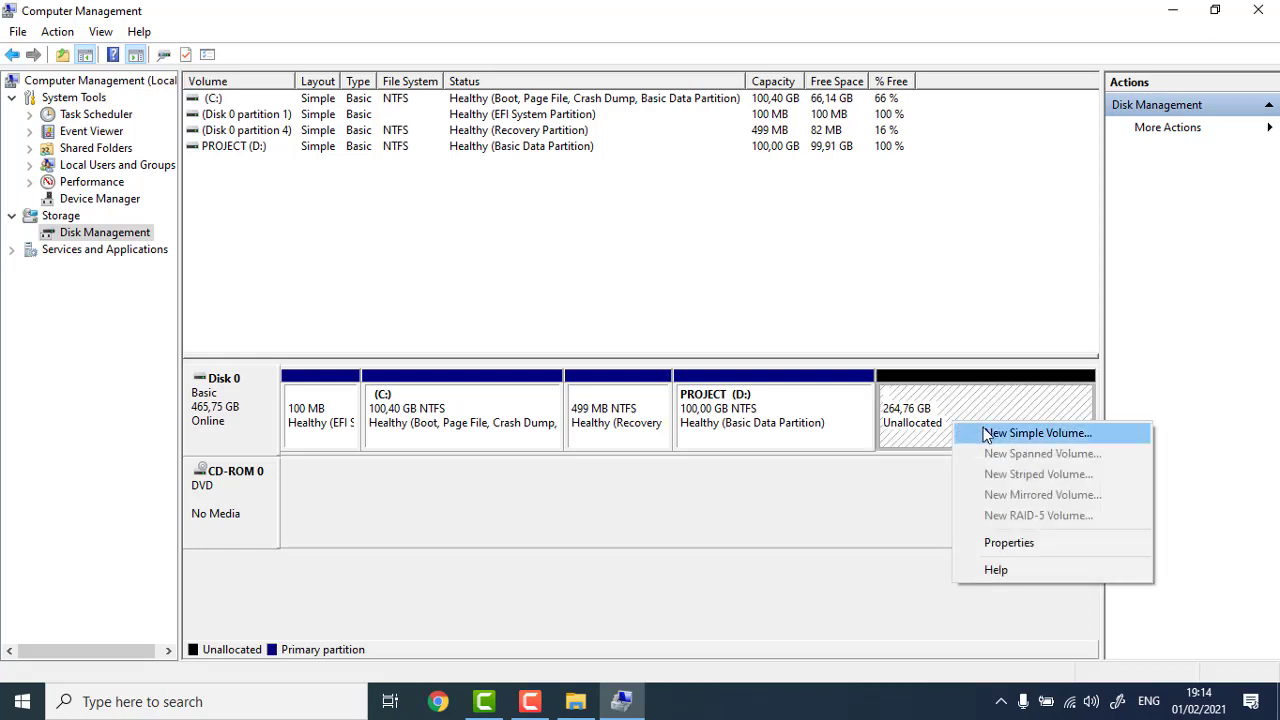
click(937, 477)
right_click(945, 410)
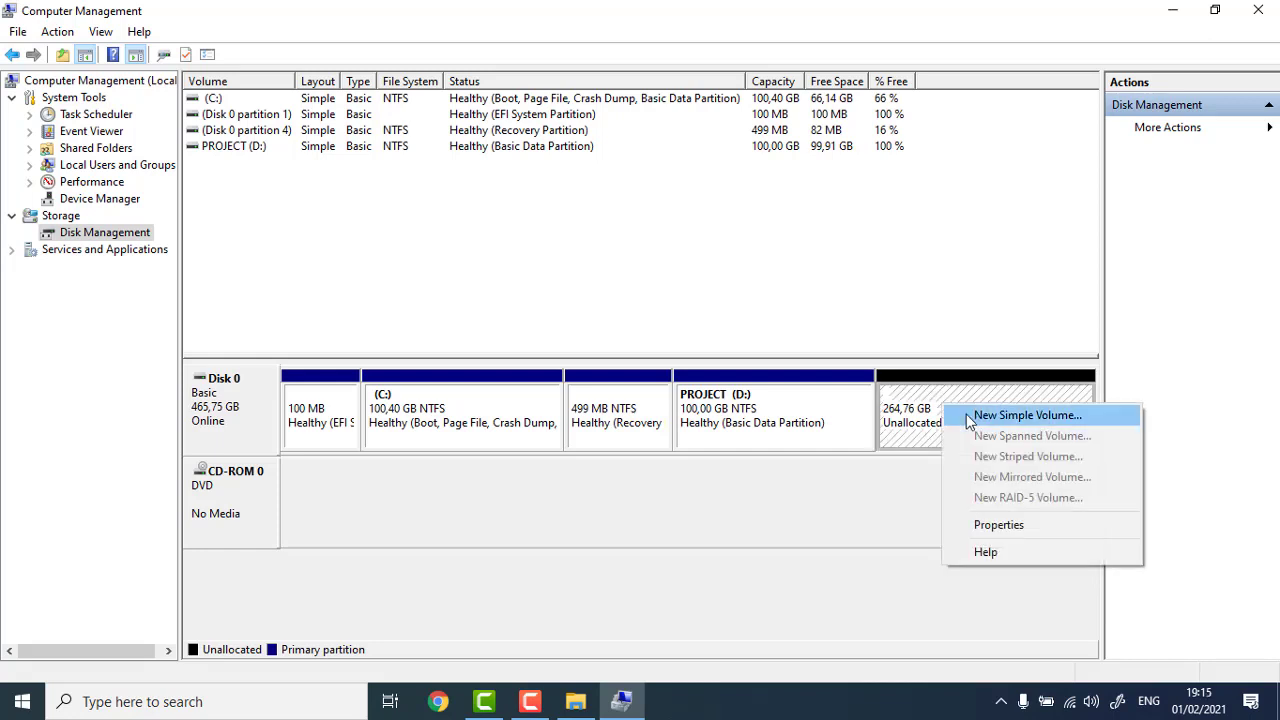
click(1027, 415)
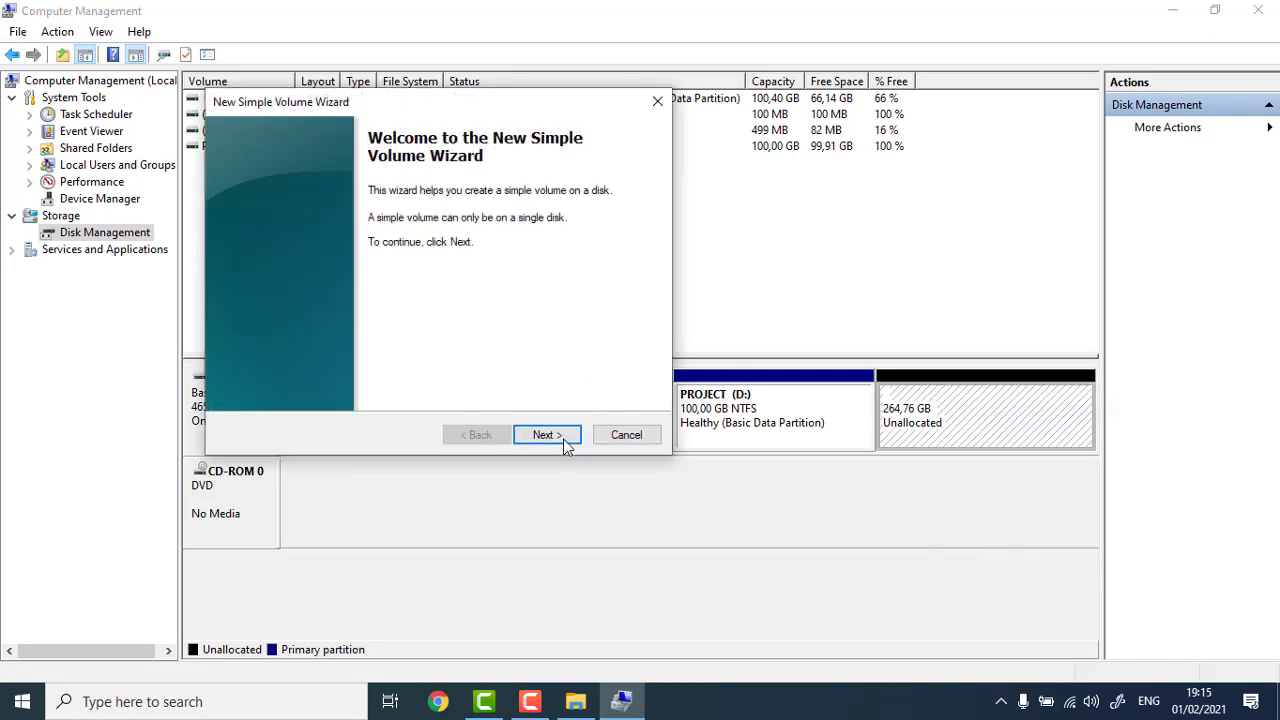
click(562, 438)
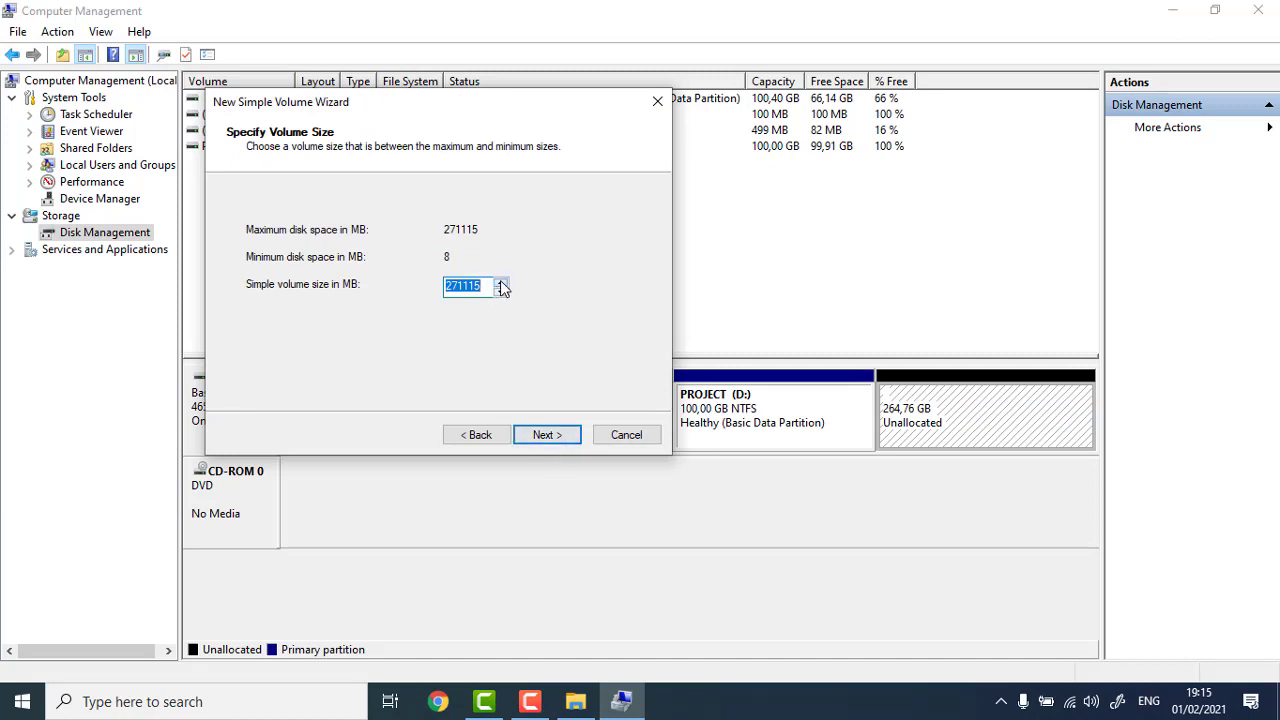
click(566, 446)
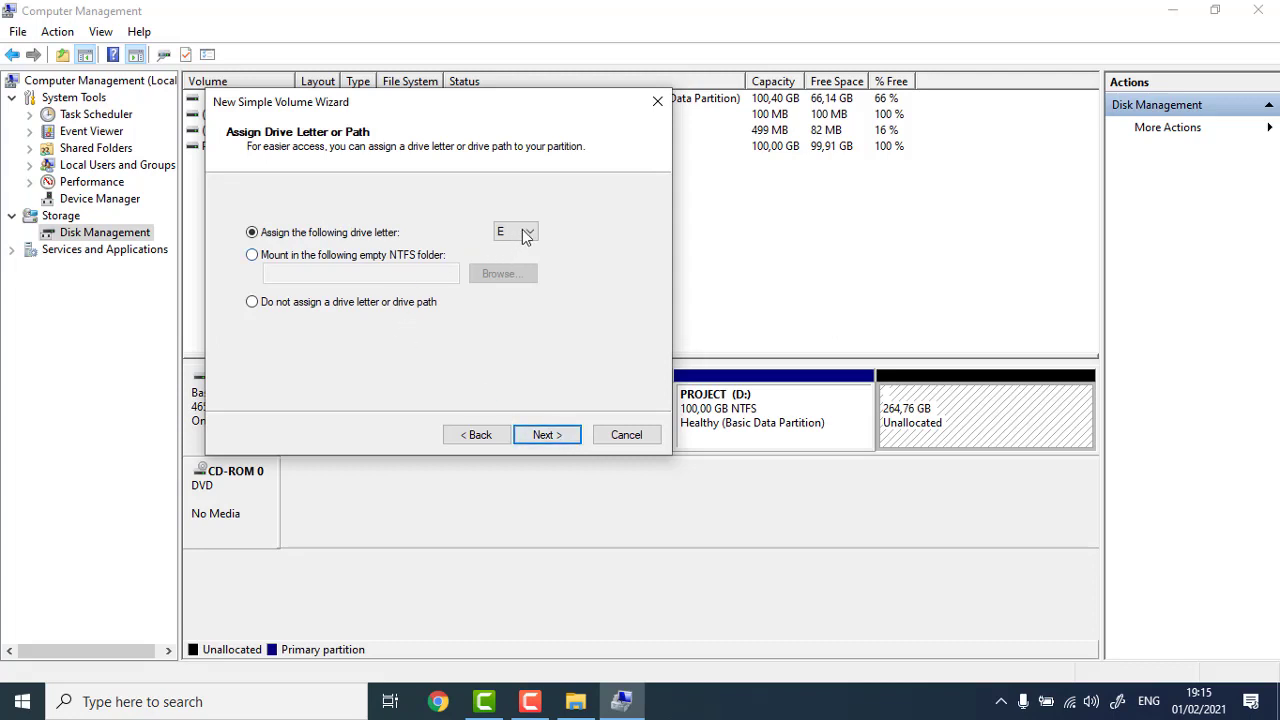
click(552, 443)
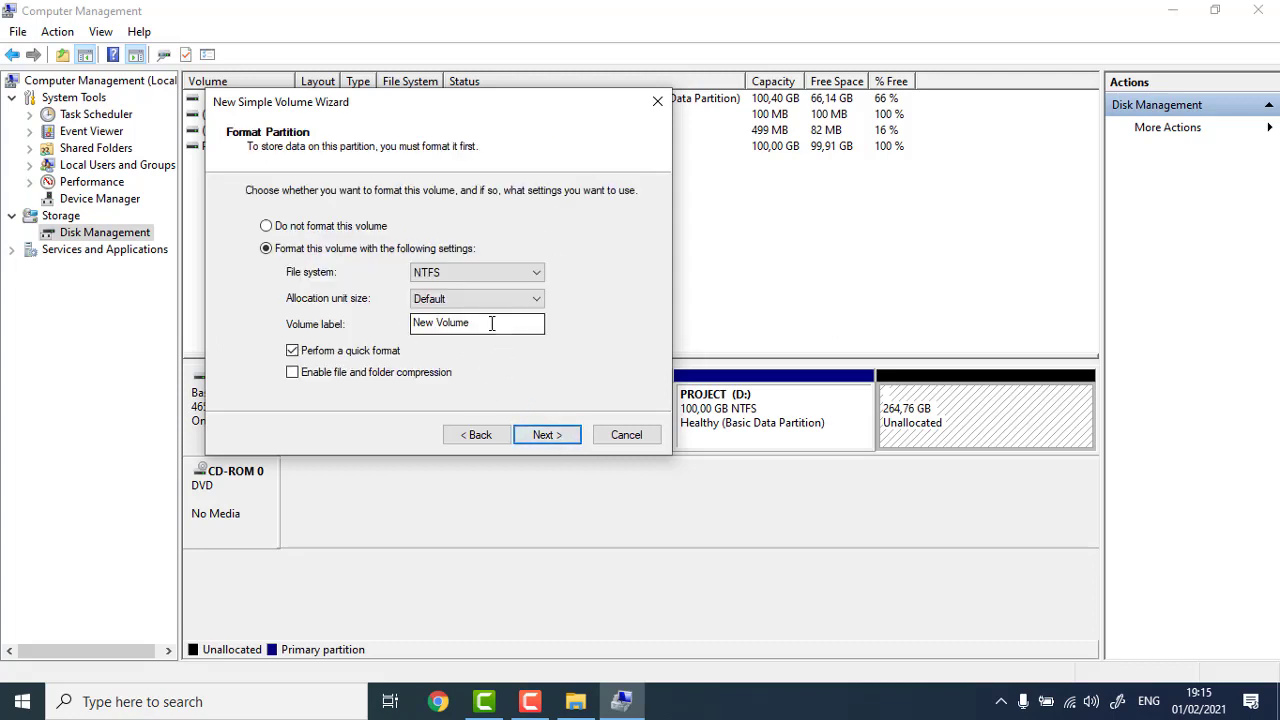
- Label the volume DATA MASTER, keep NTFS with quick format, and finish creating it
drag(491, 322, 244, 364)
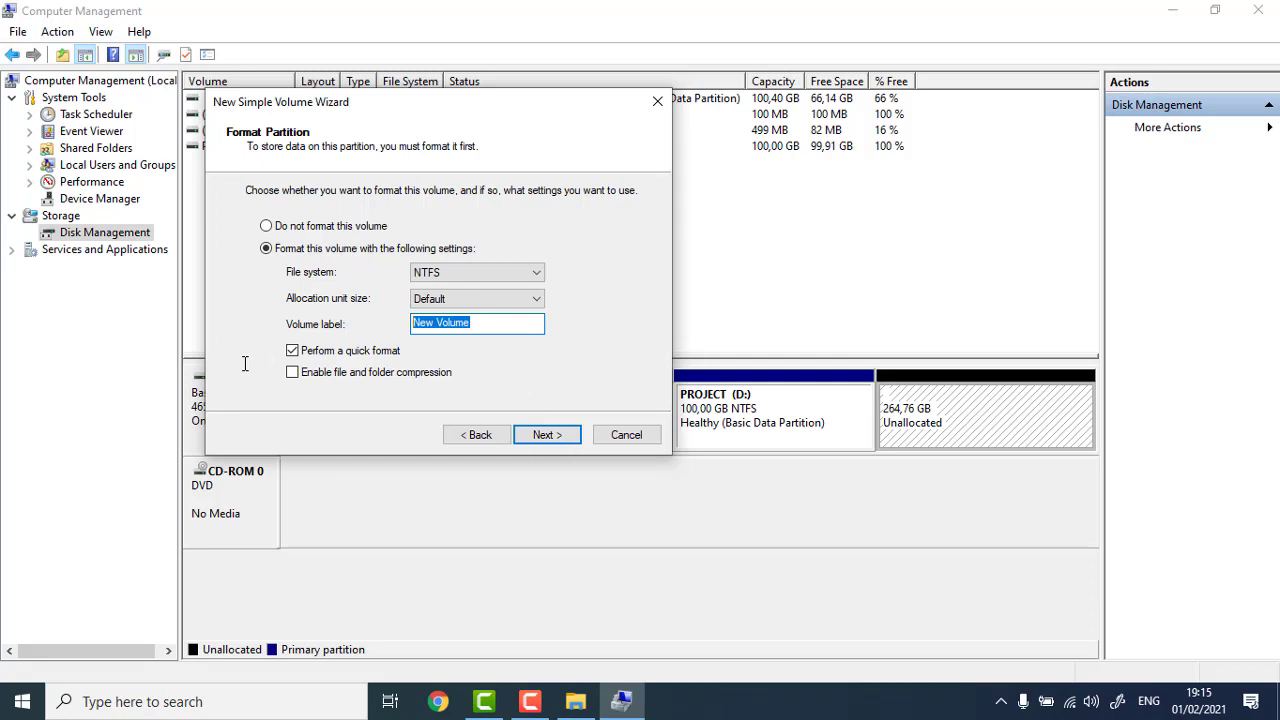
text(DATA)
key(BackSpace)
key(BackSpace)
key(BackSpace)
key(BackSpace)
text(DATA MASTER)
click(547, 435)
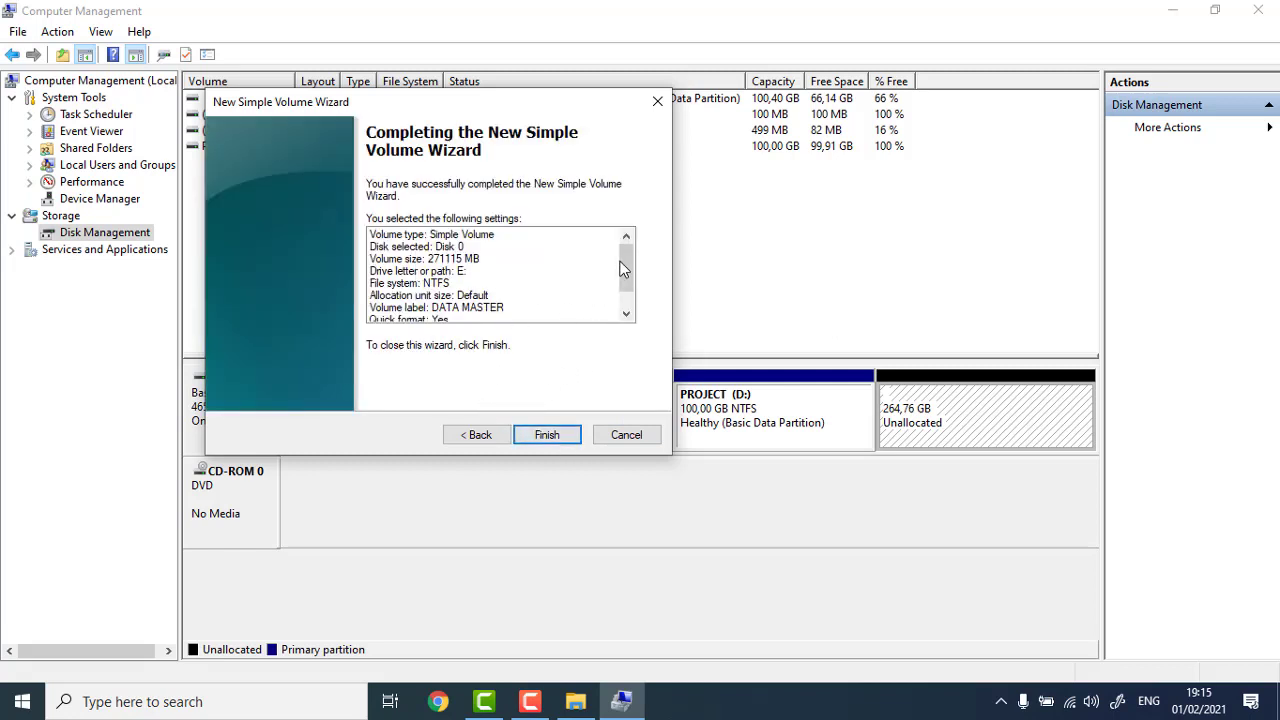
scroll(627, 290, down, 1)
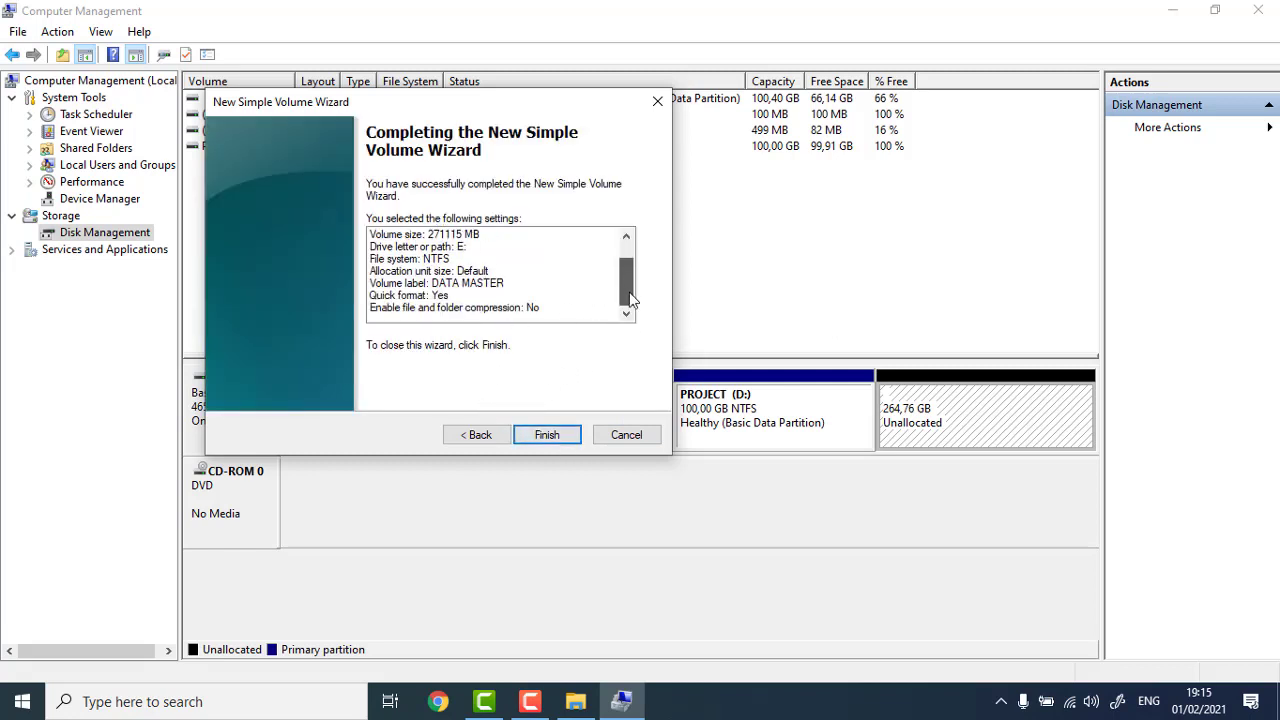
click(552, 437)
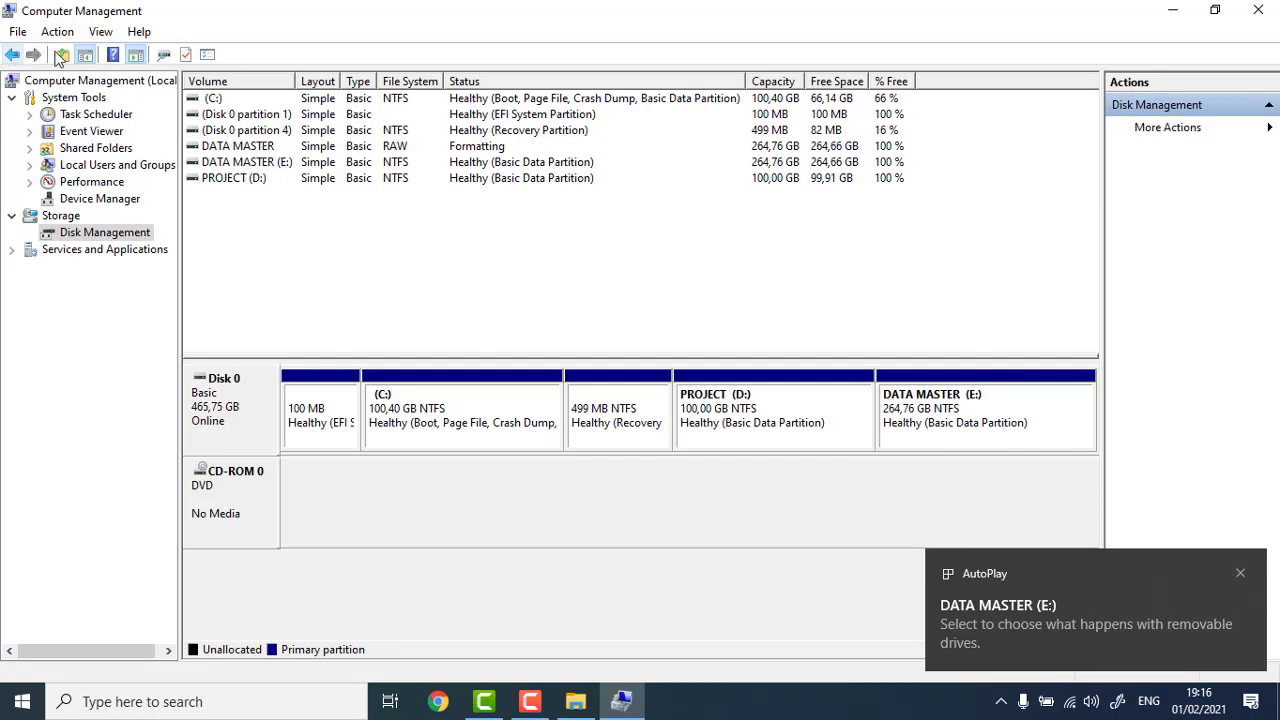
- Close the open This PC window of File Explorer
mouse_move(578, 705)
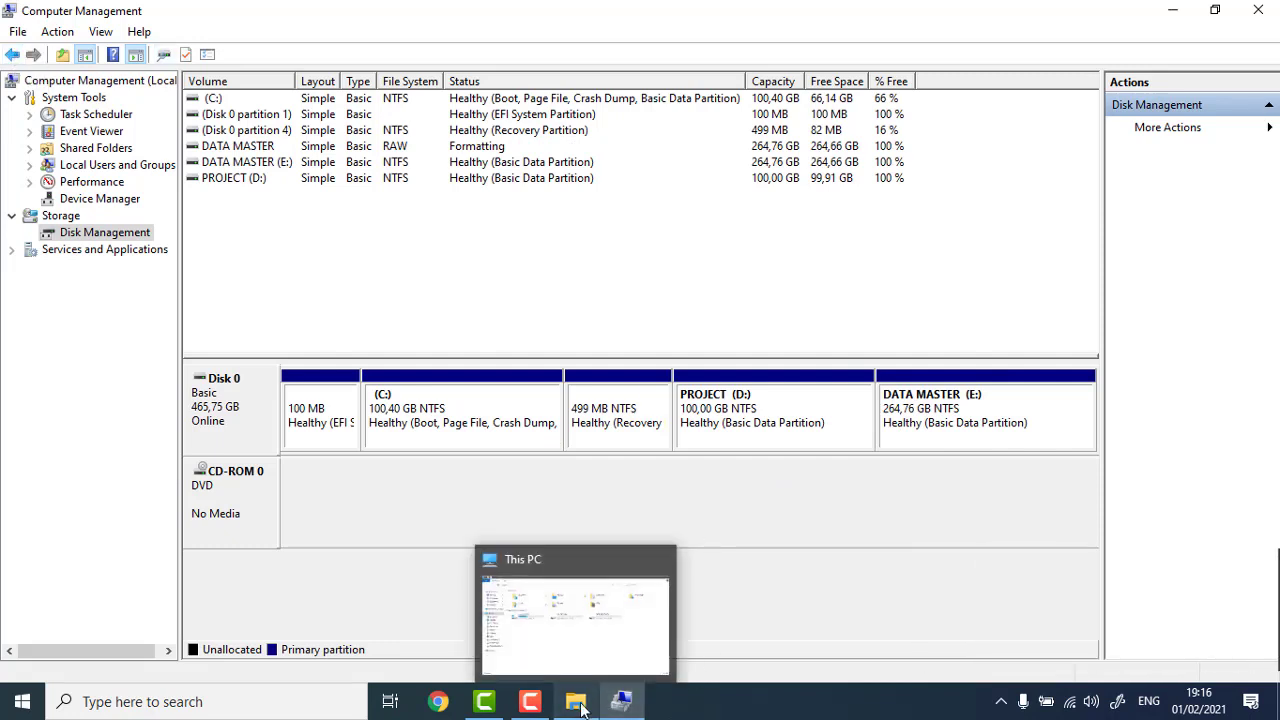
right_click(578, 705)
click(565, 657)
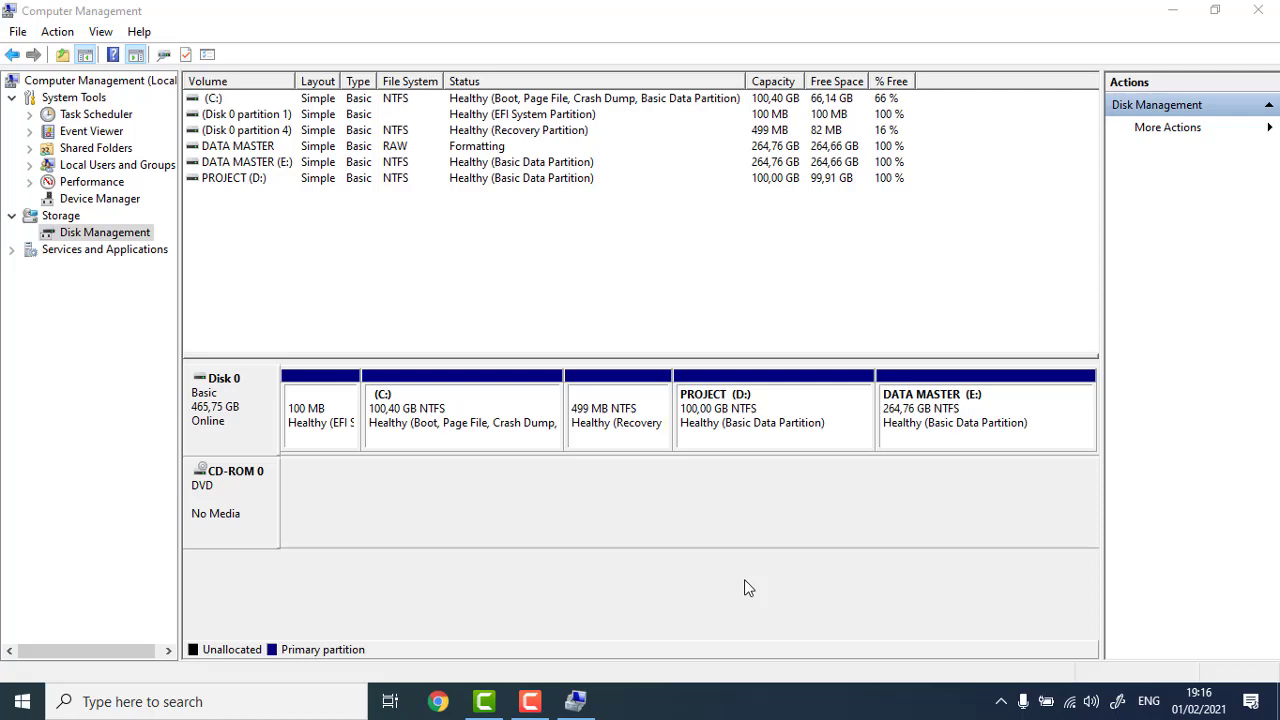
- Check the drives listed under This PC in File Explorer, then close that window
key(super+e)
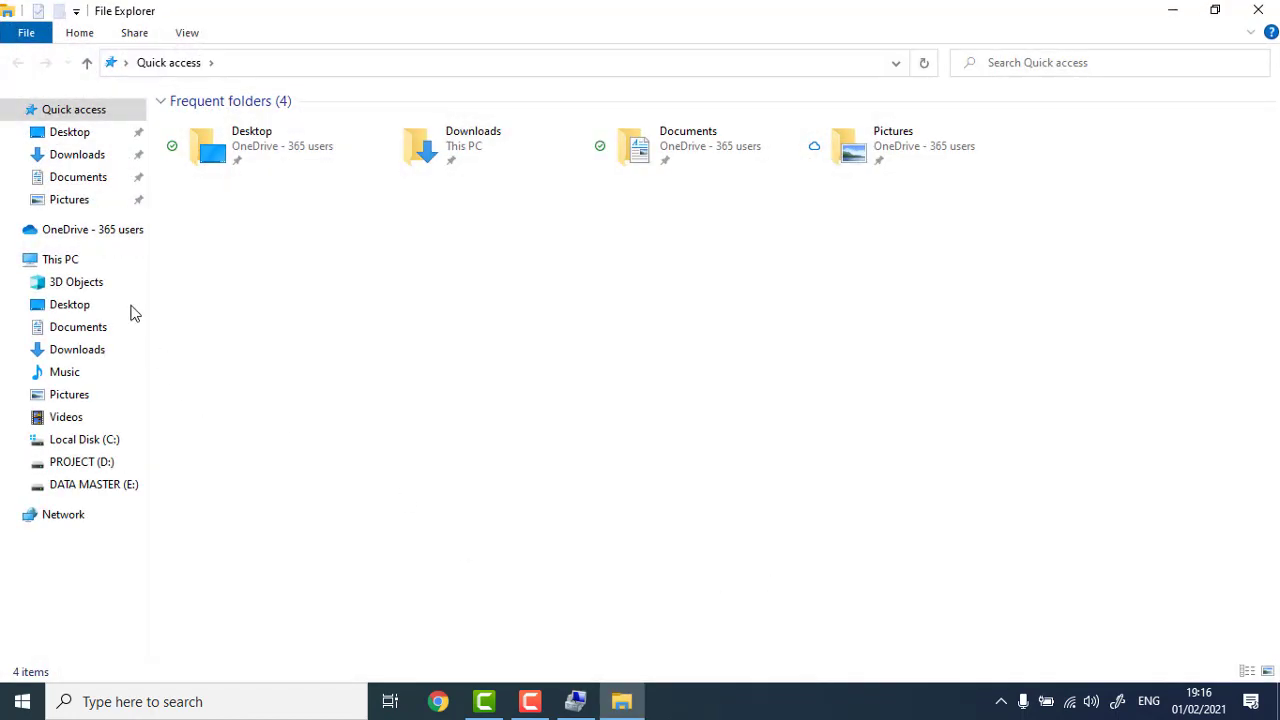
click(63, 261)
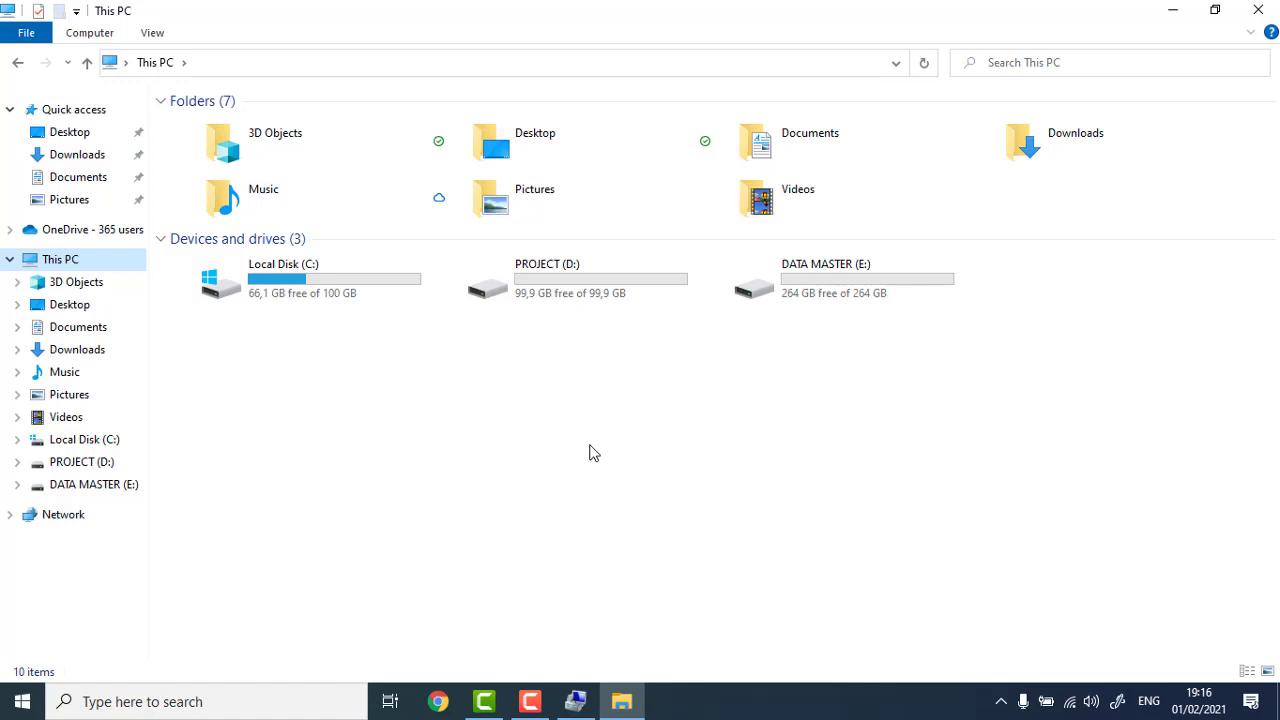
click(277, 319)
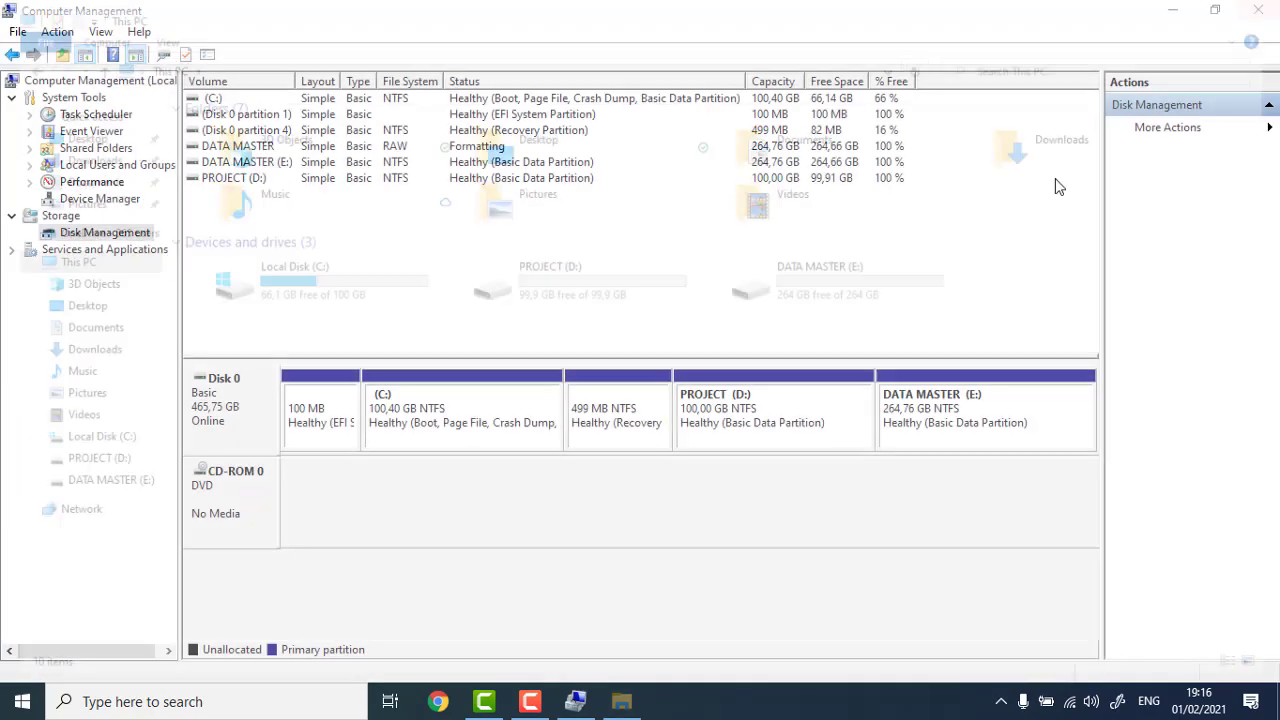
click(1258, 10)
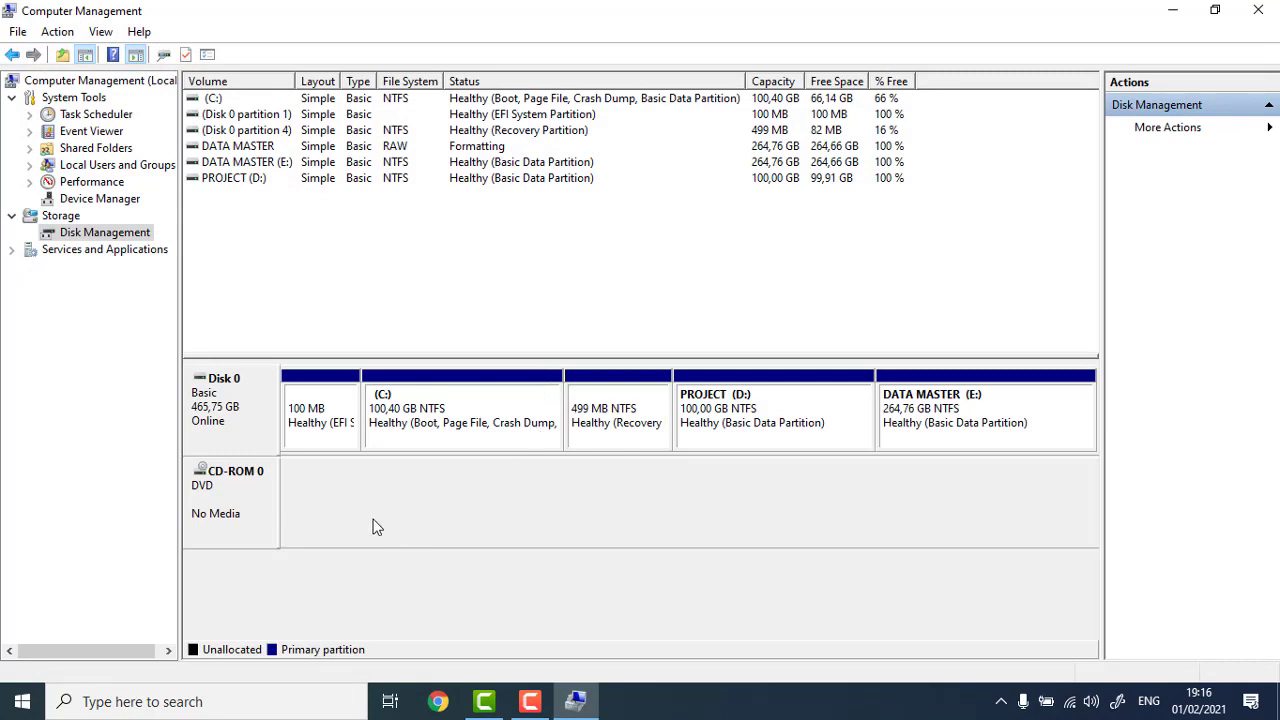
- Assign drive letter F to the CD-ROM 0 drive
right_click(246, 495)
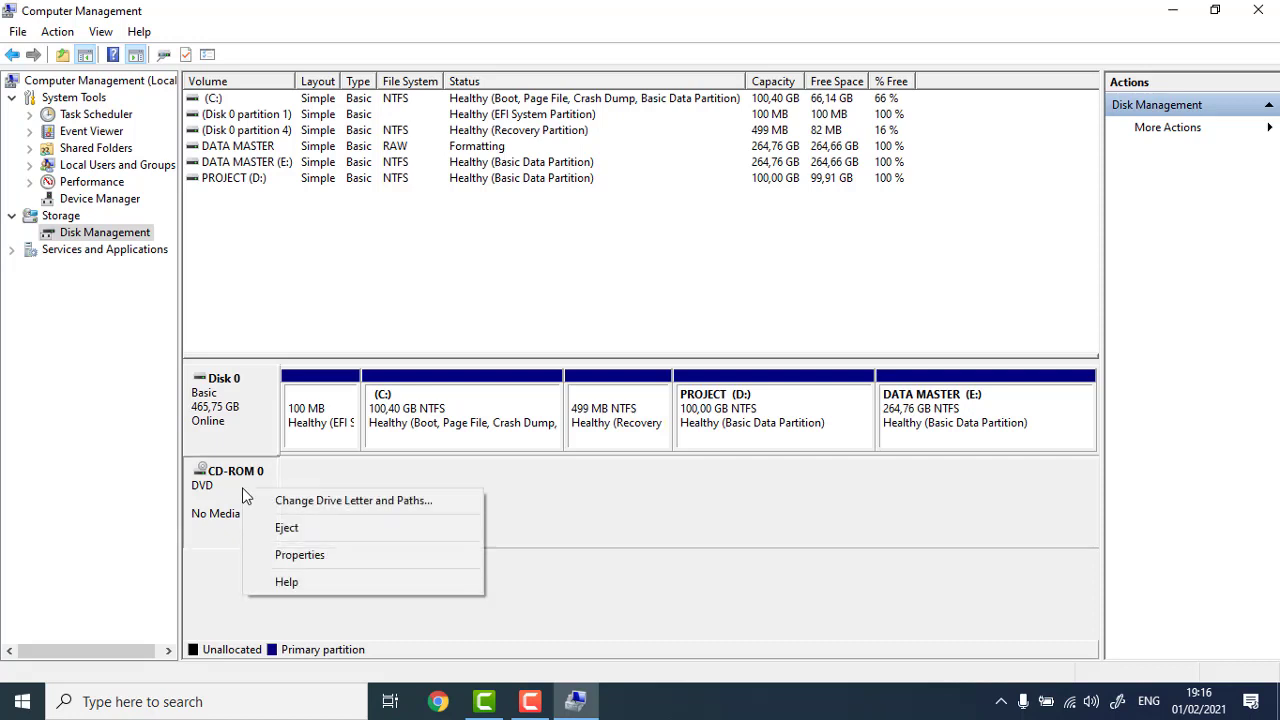
click(272, 504)
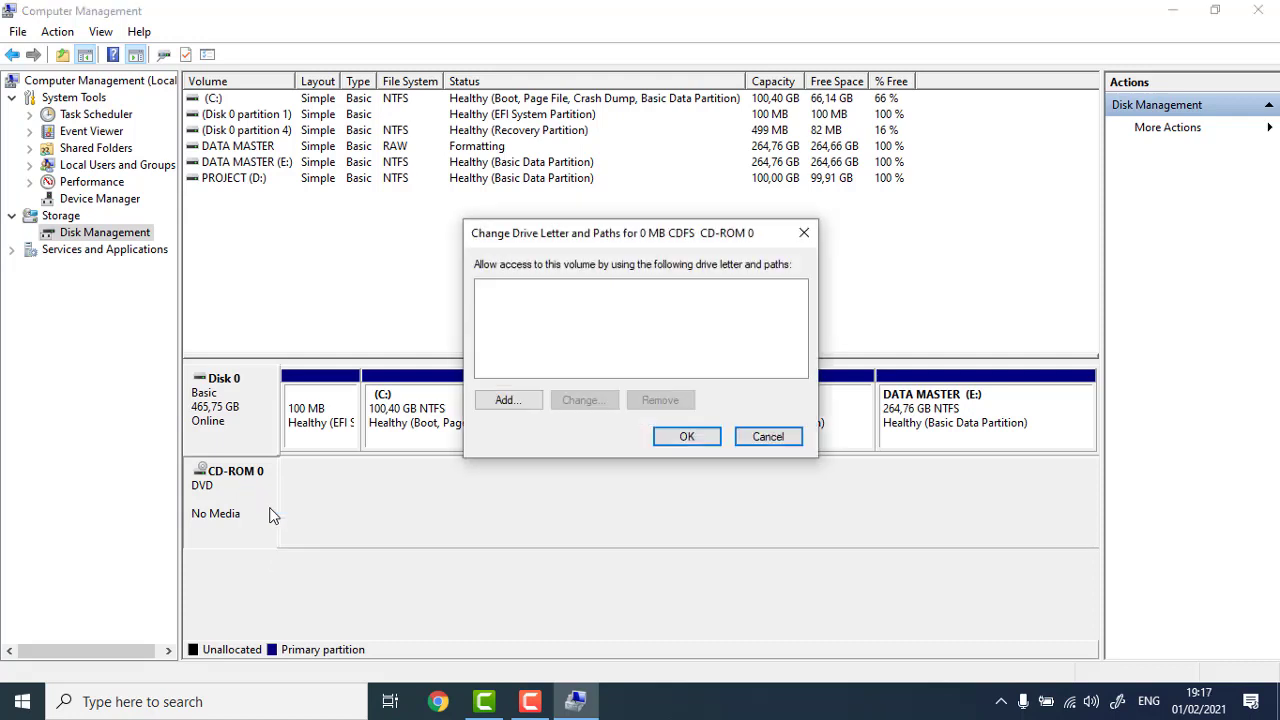
click(503, 401)
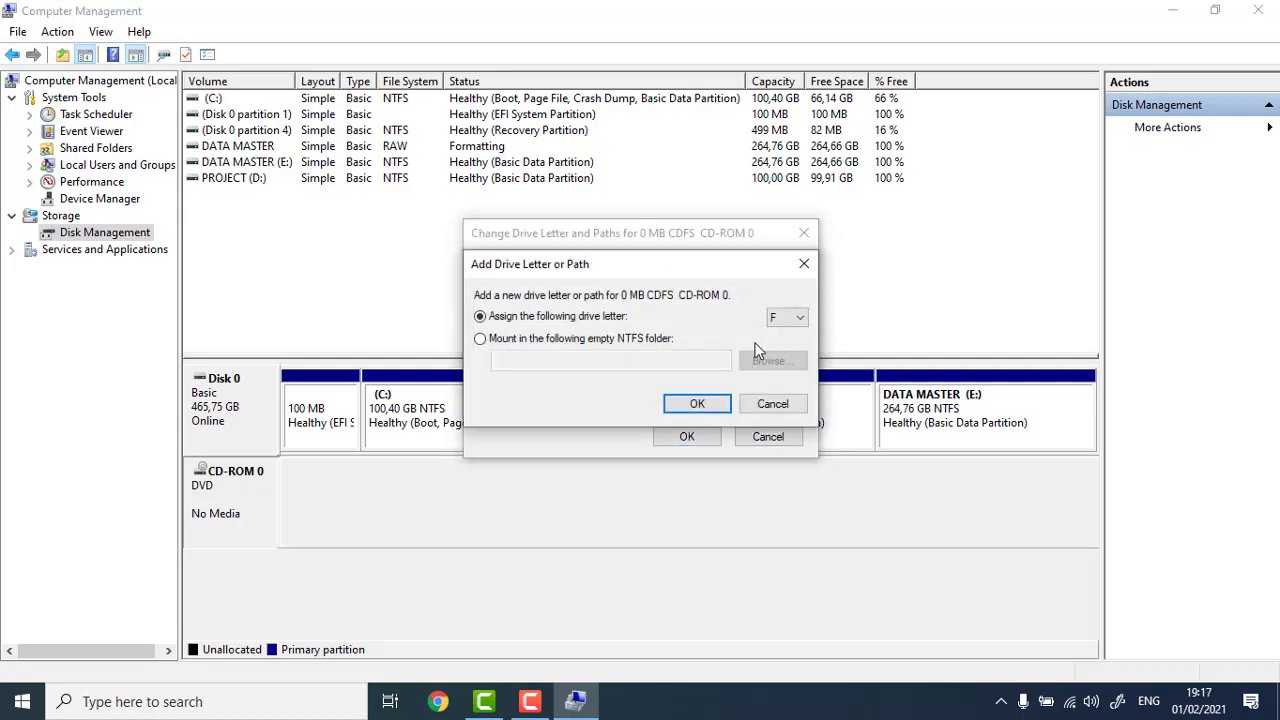
click(795, 317)
click(790, 312)
click(791, 317)
click(786, 330)
click(714, 409)
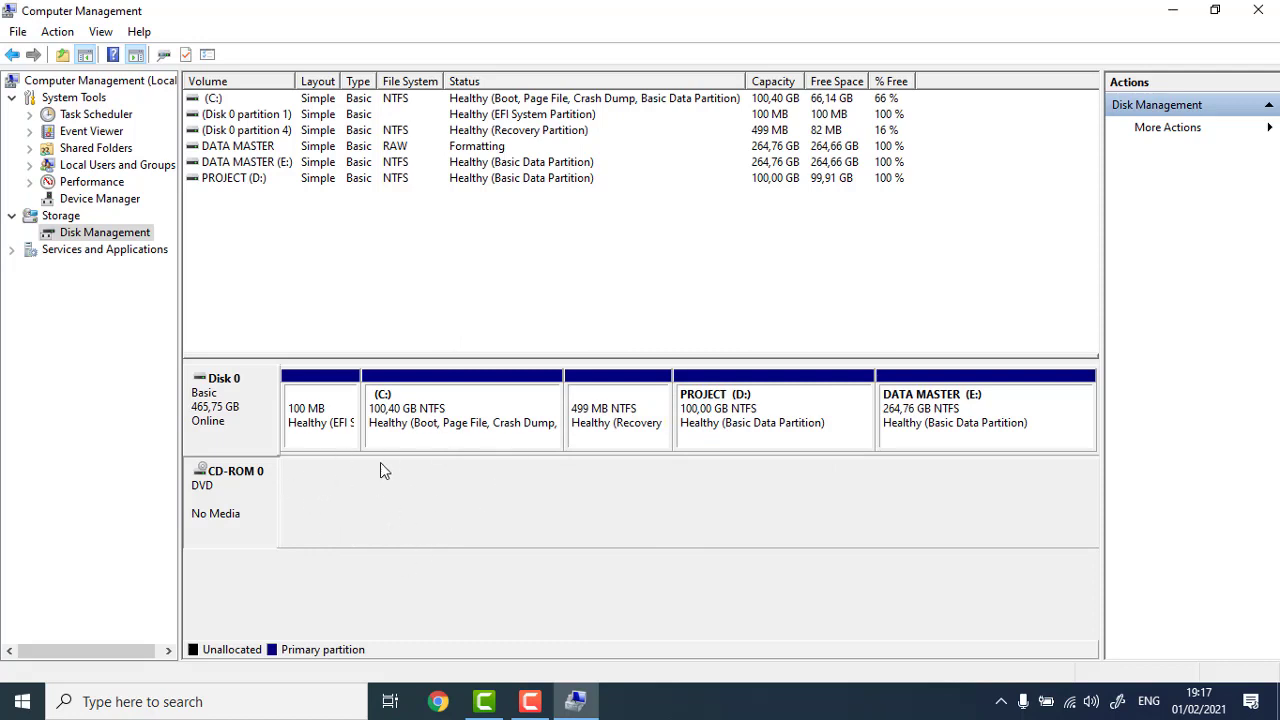
- Check This PC in File Explorer for the DVD drive, then close File Explorer and Computer Management
key(super+e)
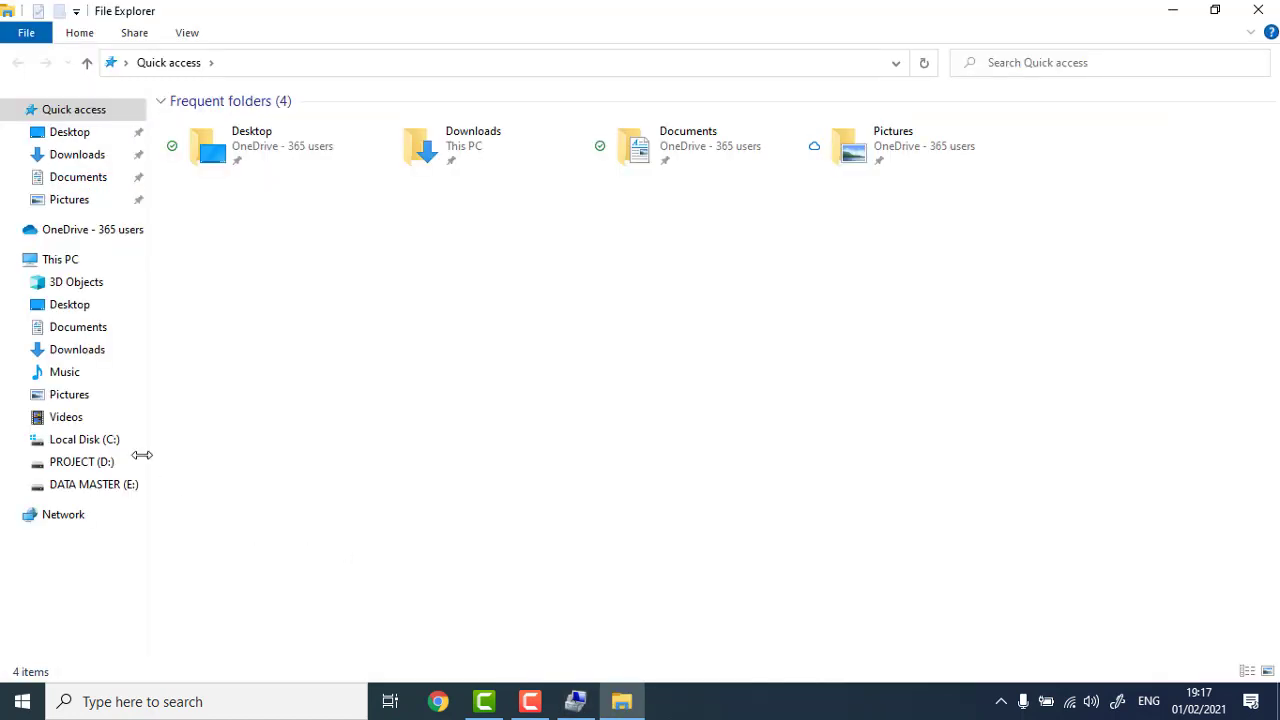
click(75, 265)
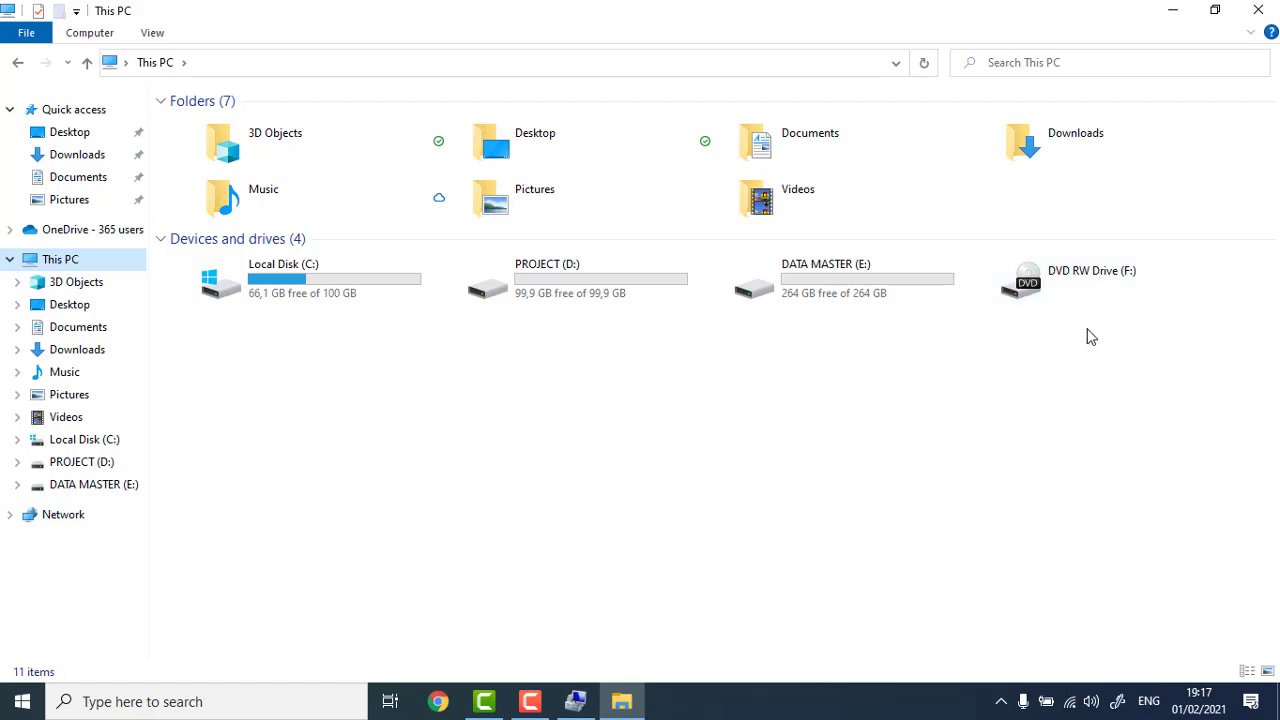
click(1258, 10)
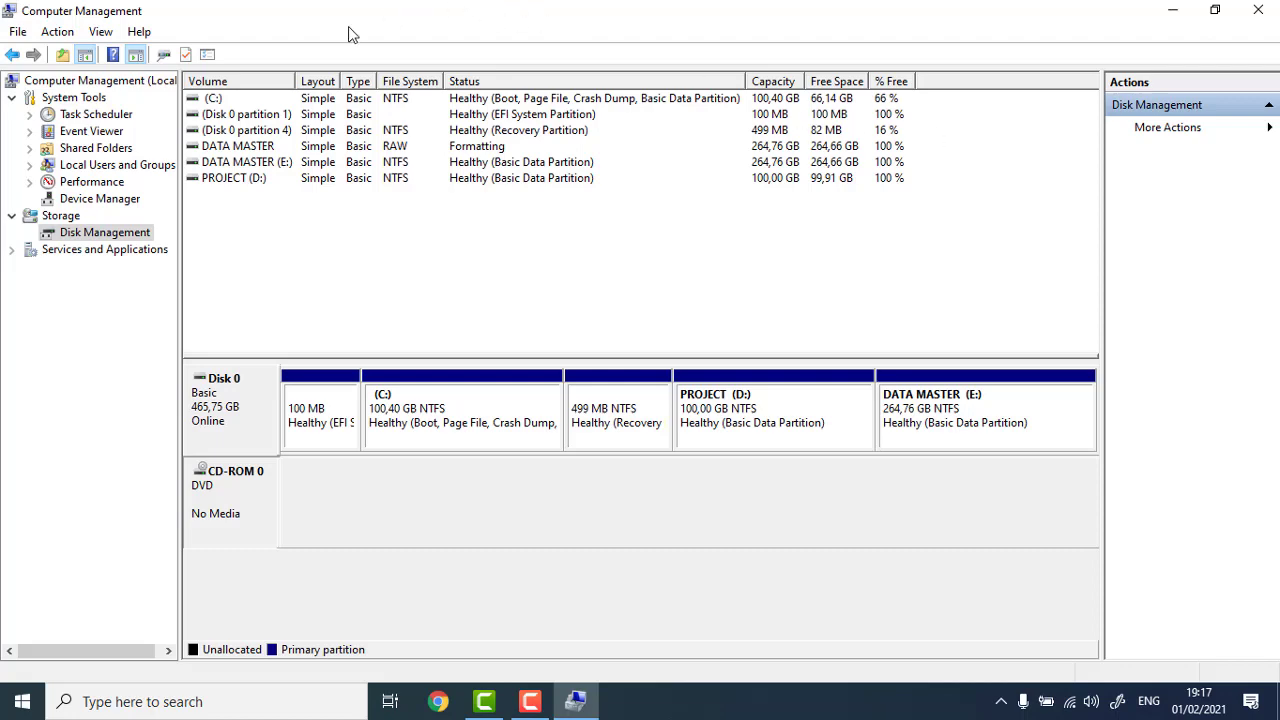
click(1258, 12)
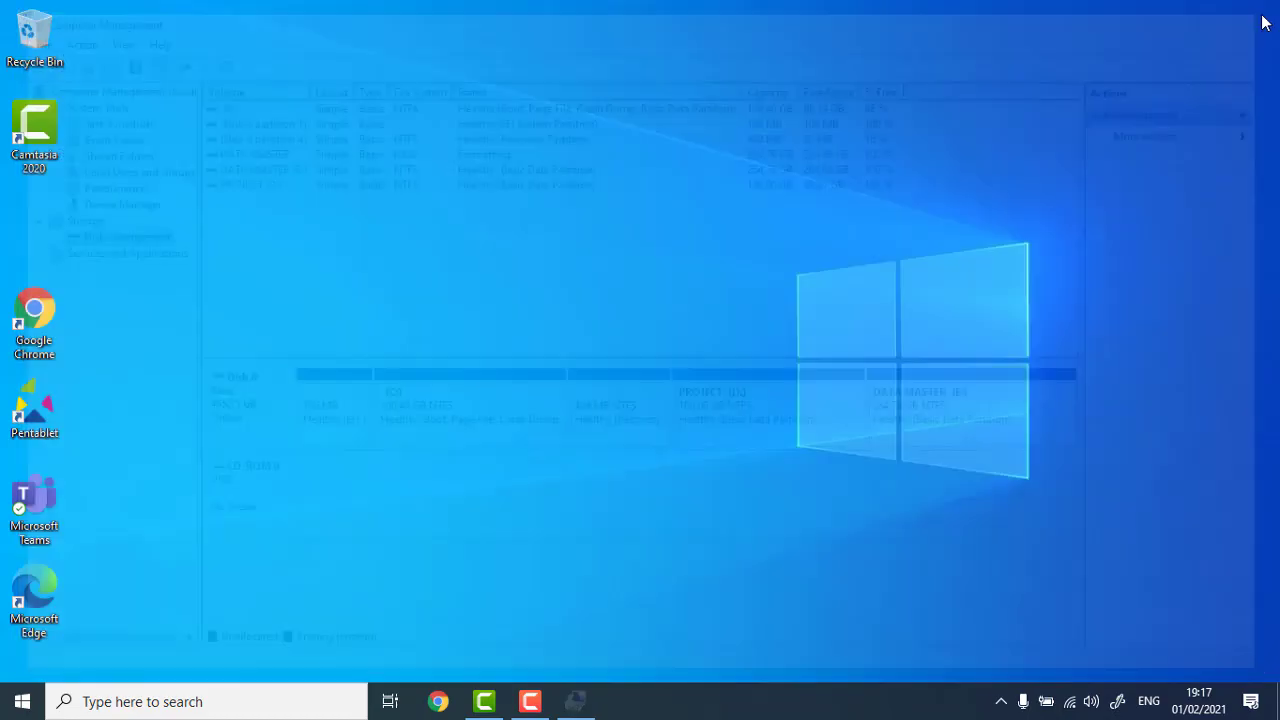